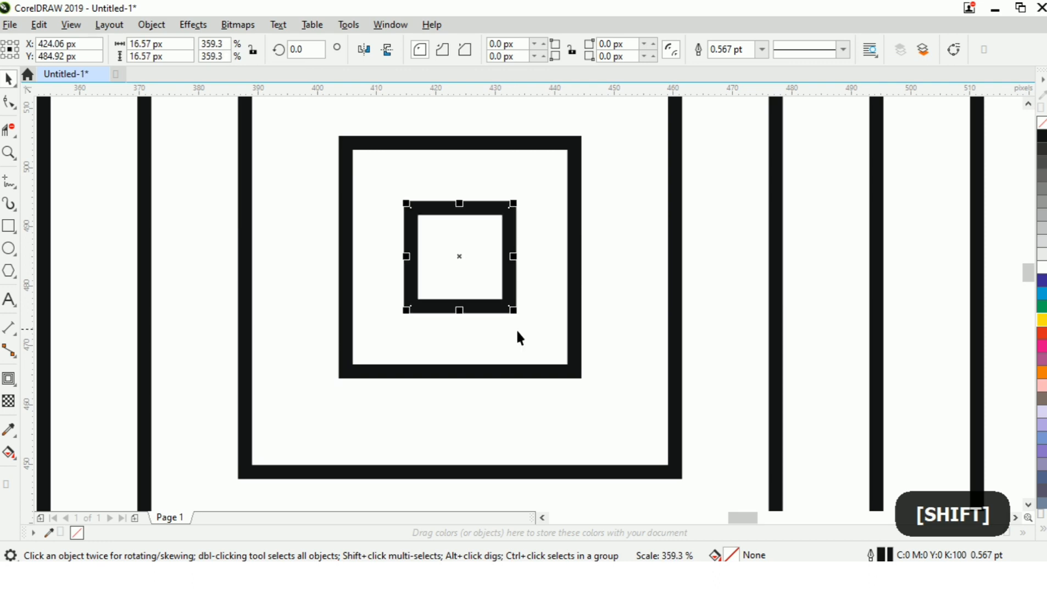
# Fill the innermost square with 30% black and remove its outline.
pyautogui.click(1042, 233)
pyautogui.rightClick(1042, 124)
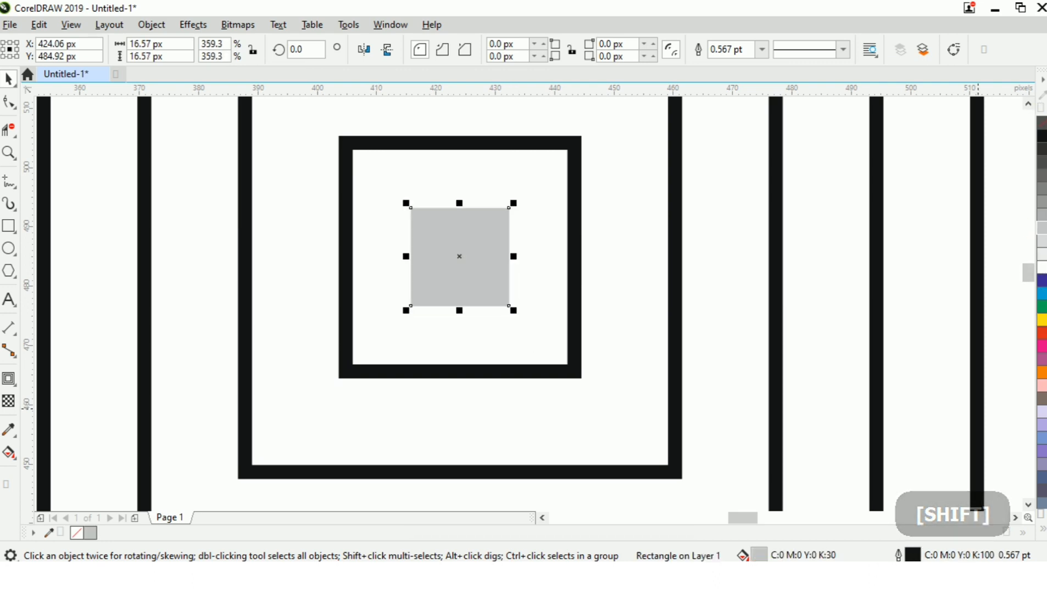
pyautogui.scroll(-5, 402, 246)
pyautogui.click(555, 265)
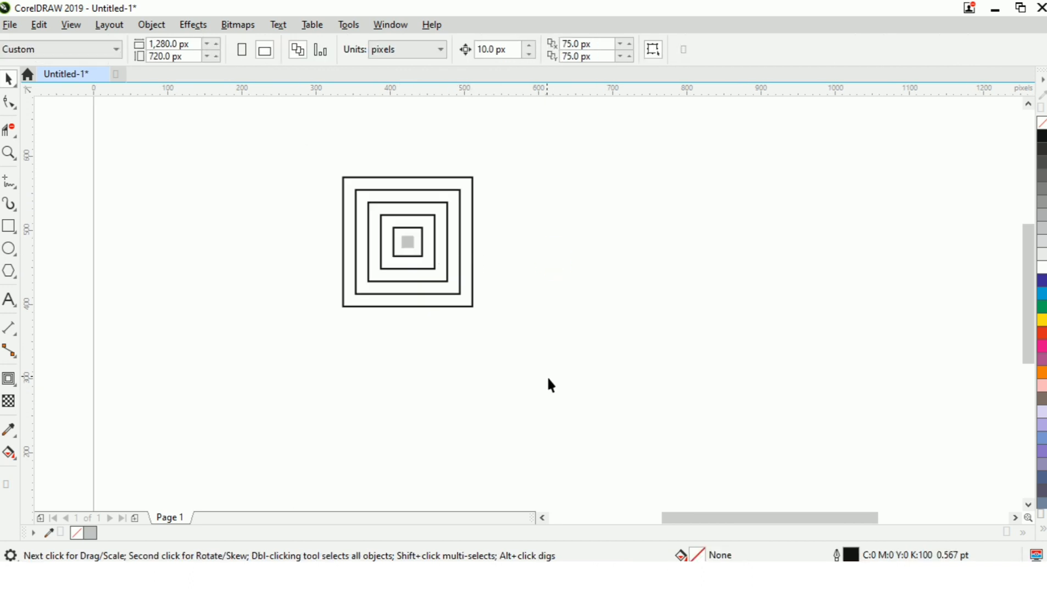
pyautogui.moveTo(294, 176); pyautogui.dragTo(245, 125)
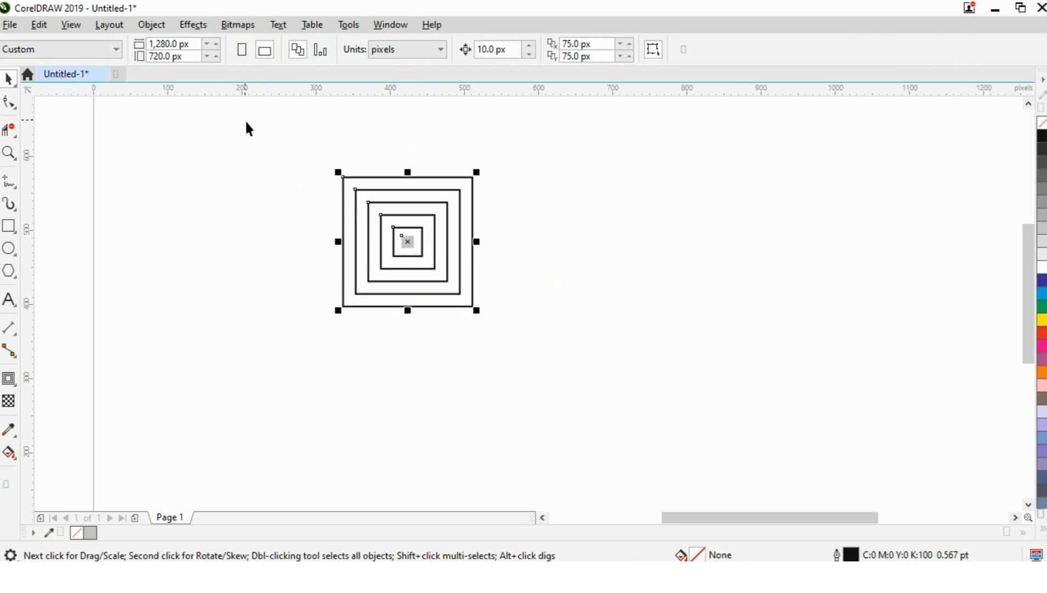
pyautogui.click(290, 170)
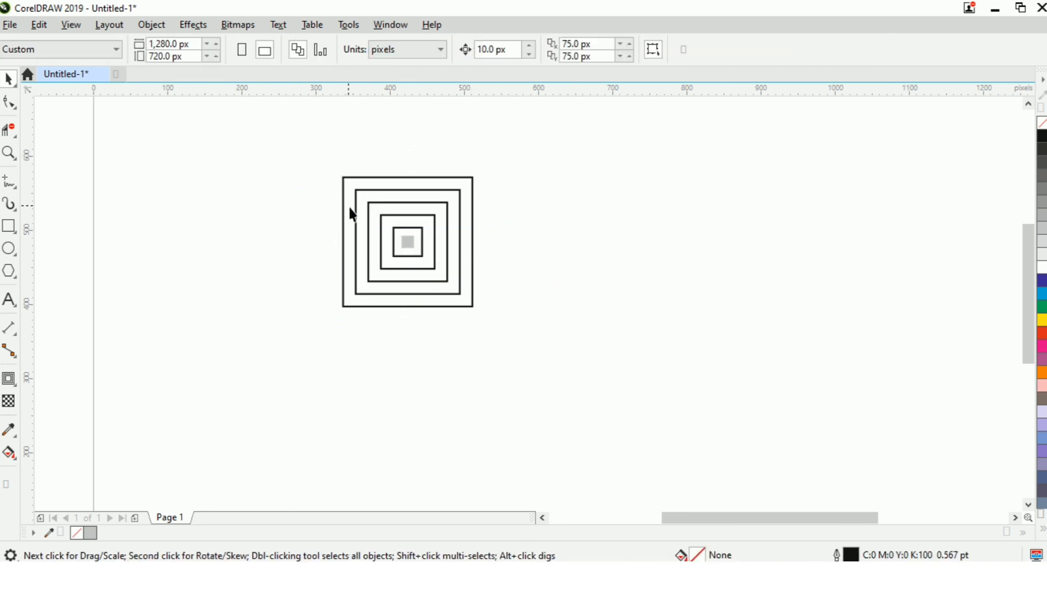
# Make 200% mirrored copies of the second-smallest square, one outward from its upper-left corner and one from its lower-right corner.
pyautogui.scroll(2, 349, 205)
pyautogui.click(443, 257)
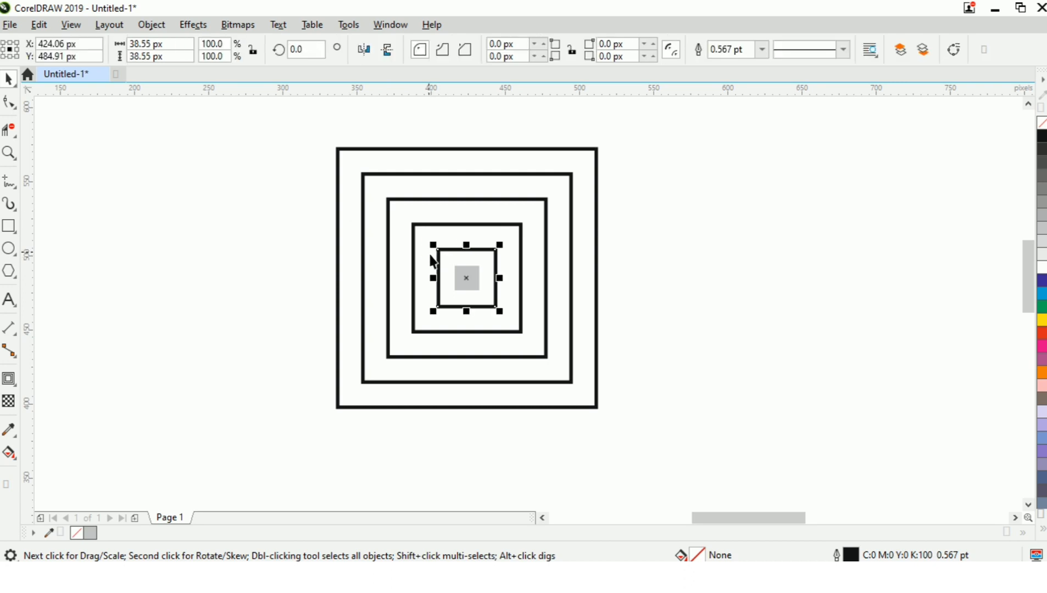
pyautogui.moveTo(514, 322); pyautogui.dragTo(299, 119)
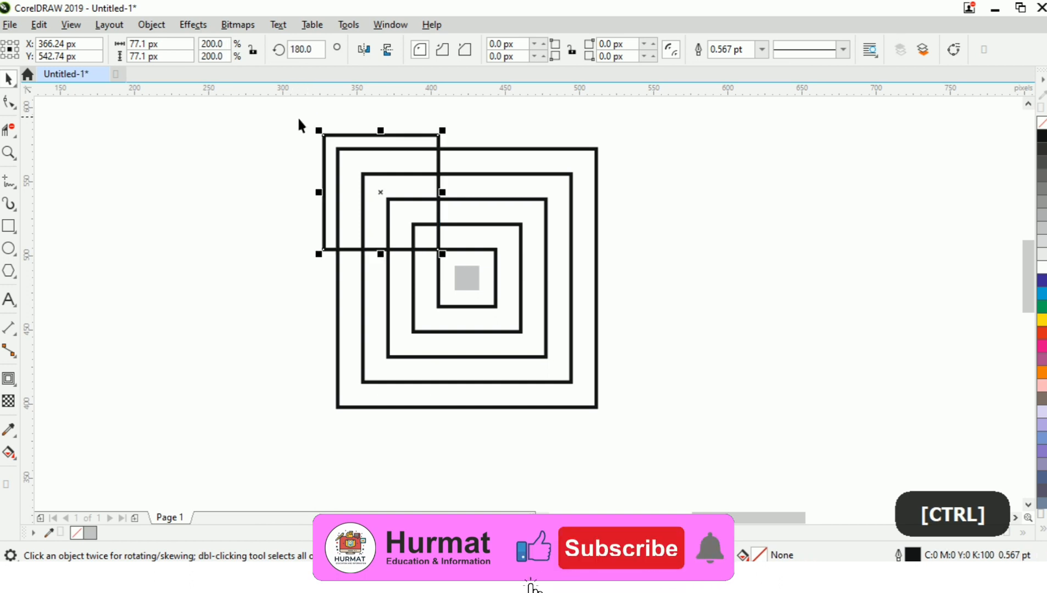
pyautogui.click(497, 259)
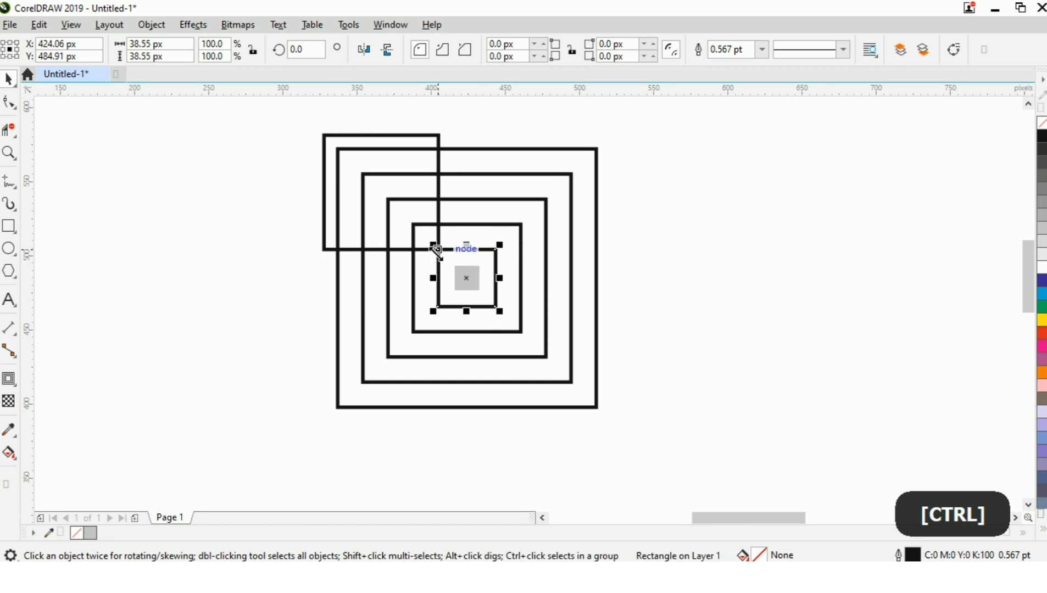
pyautogui.moveTo(435, 247); pyautogui.dragTo(617, 481)
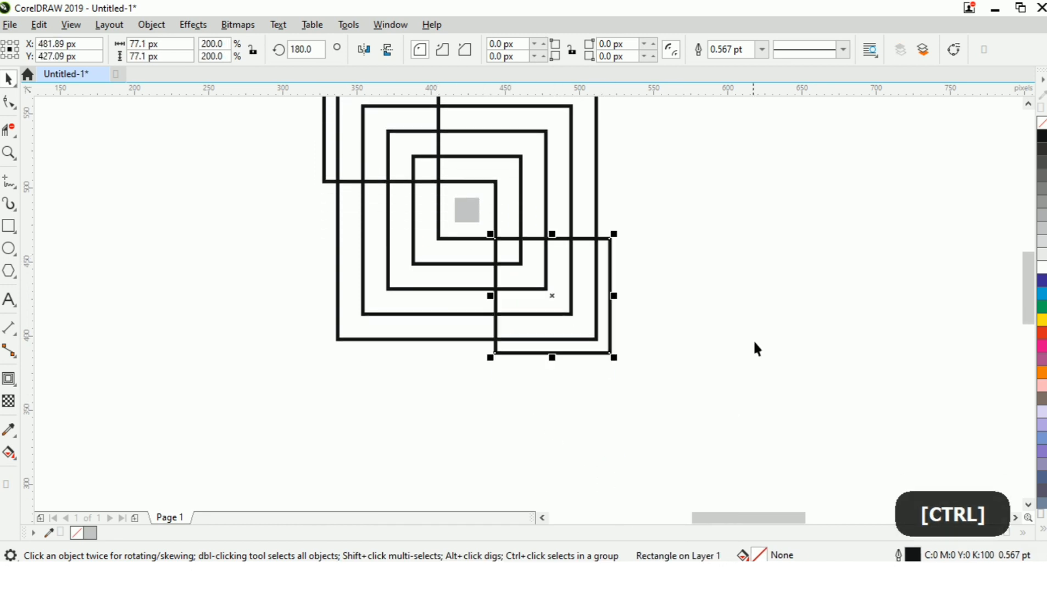
pyautogui.click(562, 365)
pyautogui.scroll(-2, 562, 366)
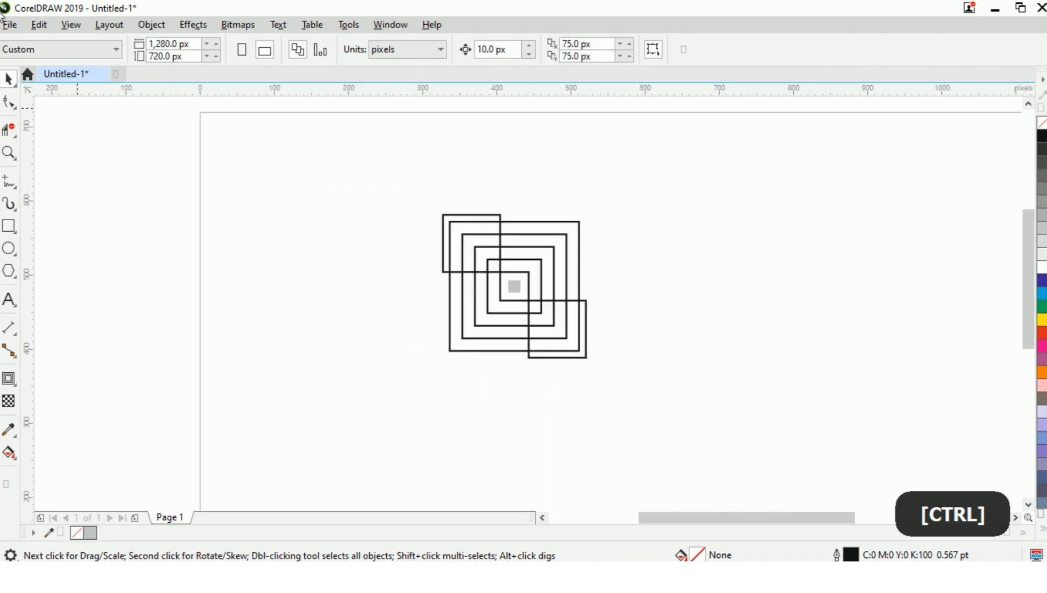
# Remove the nested squares' line segments that lie inside the two corner copies, using Virtual Segment Delete.
pyautogui.click(9, 129)
pyautogui.scroll(2, 583, 283)
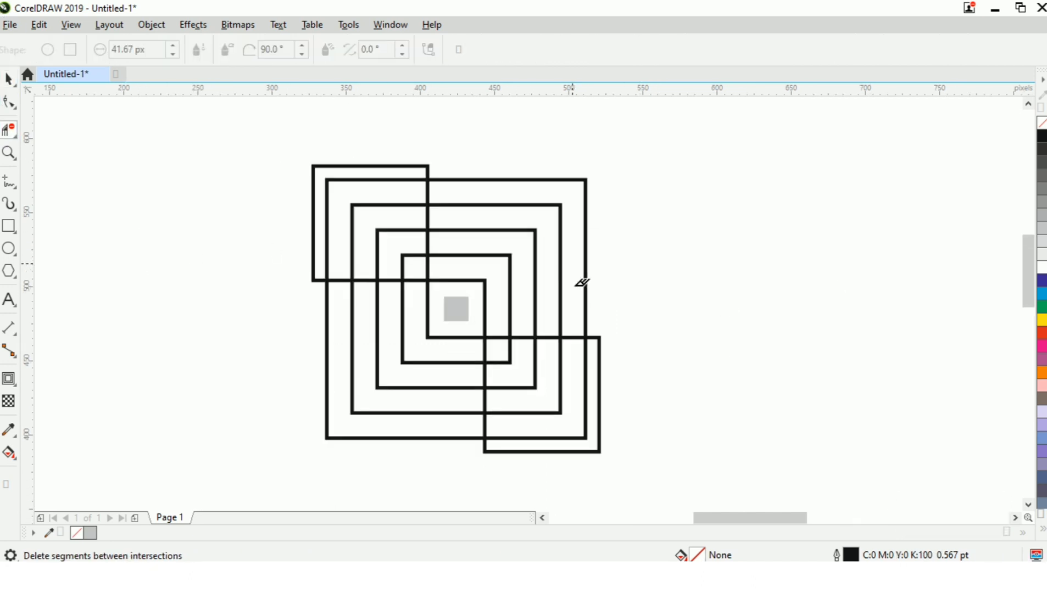
pyautogui.scroll(2, 582, 283)
pyautogui.scroll(-4, 348, 224)
pyautogui.scroll(4, 348, 224)
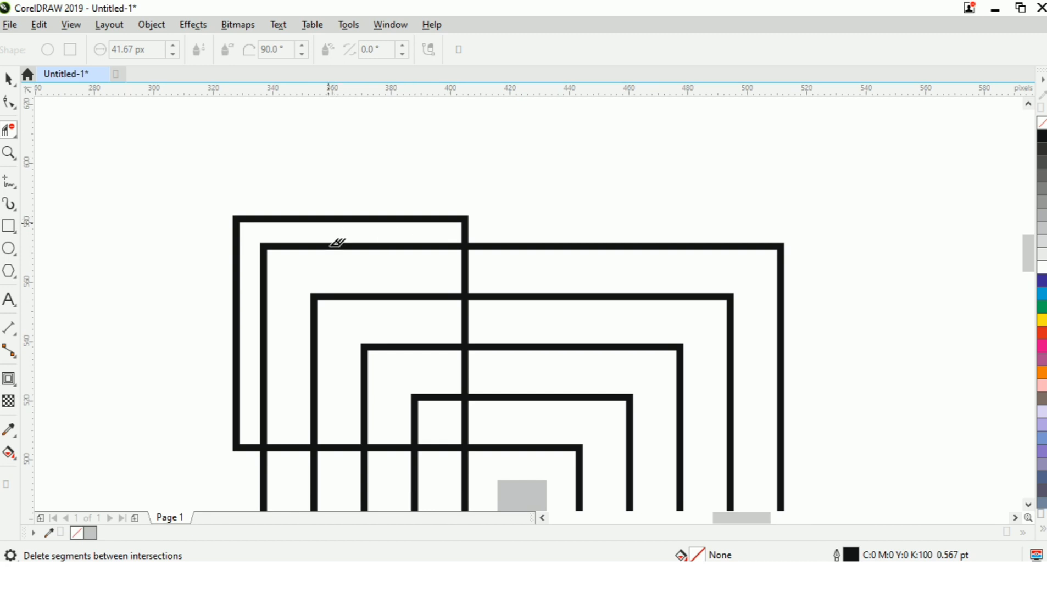
pyautogui.moveTo(337, 251); pyautogui.dragTo(455, 442)
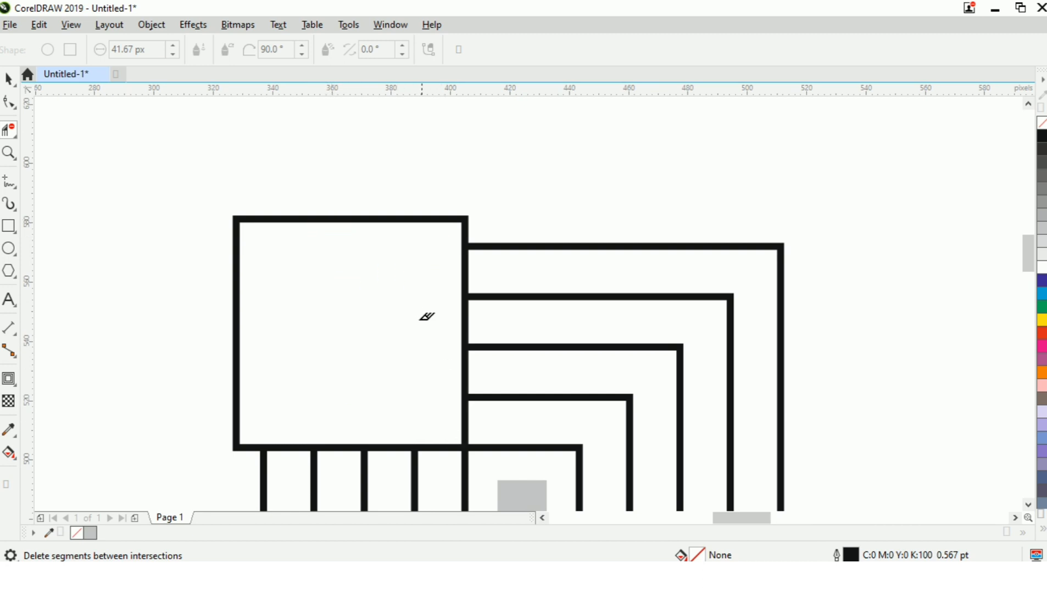
pyautogui.scroll(-4, 426, 313)
pyautogui.scroll(4, 484, 404)
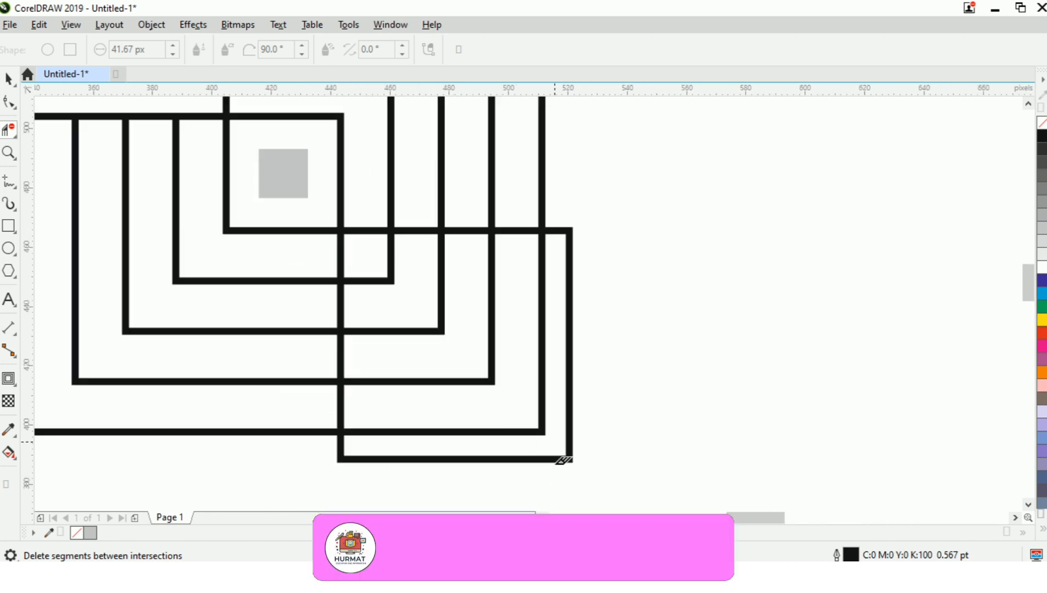
pyautogui.moveTo(555, 441); pyautogui.dragTo(388, 245)
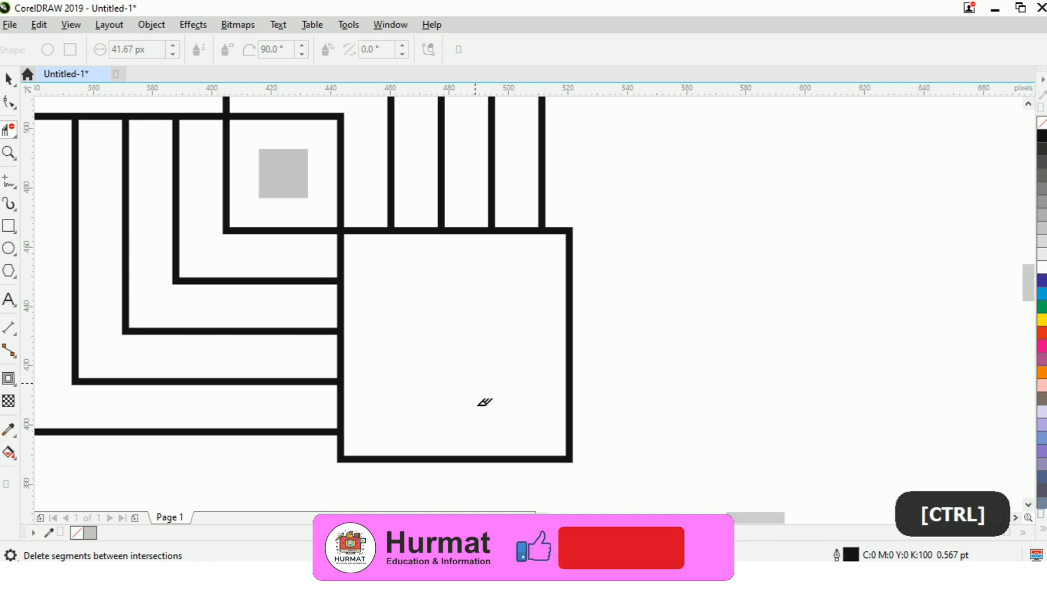
# Delete the two large helper squares at the lower-right and upper-left corners of the design.
pyautogui.press('space')
pyautogui.click(572, 400)
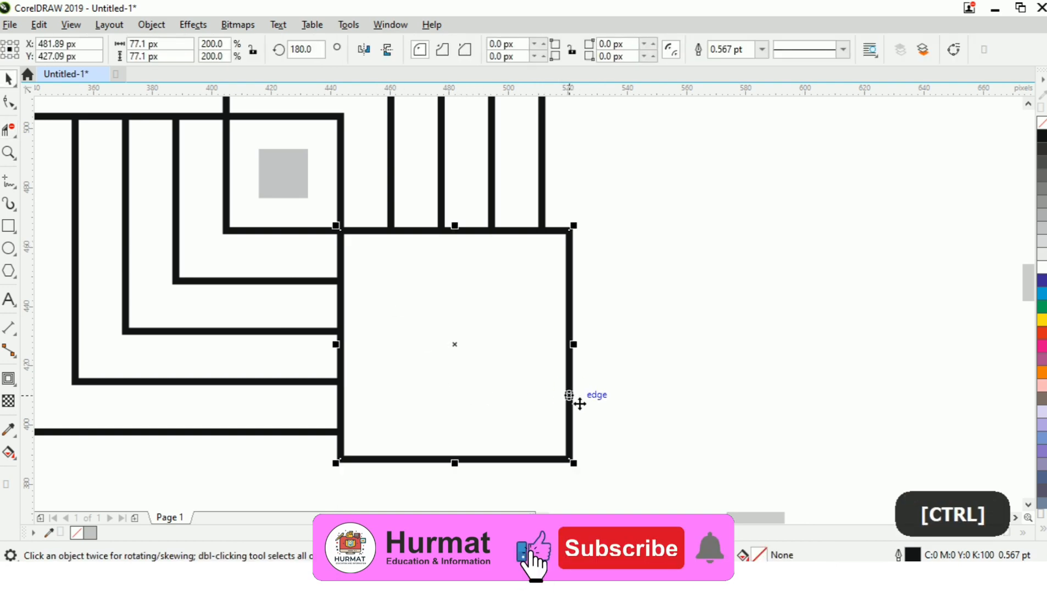
pyautogui.press('Delete')
pyautogui.scroll(-4, 642, 406)
pyautogui.scroll(4, 538, 316)
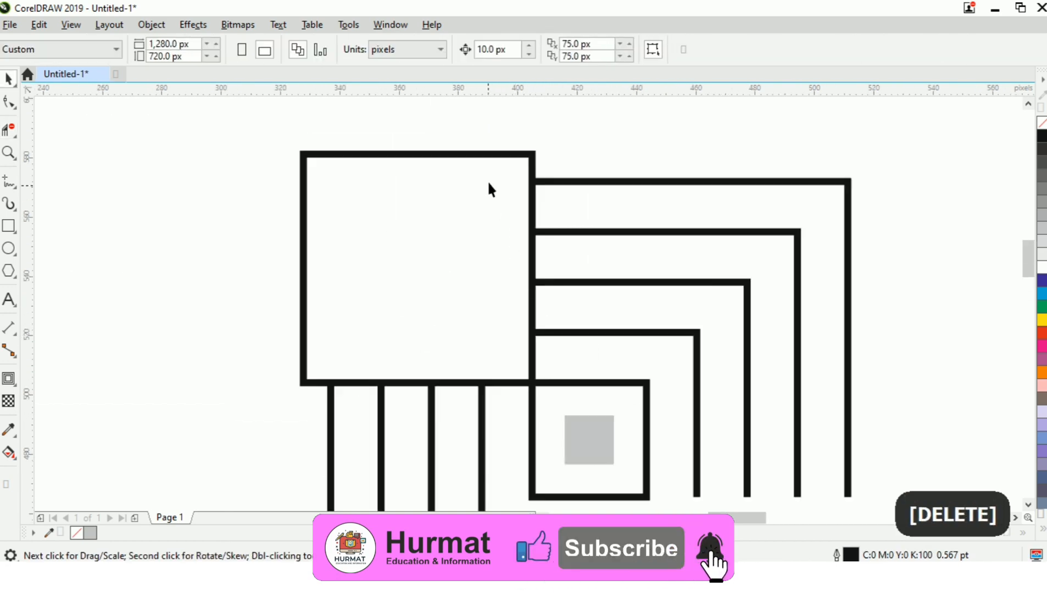
pyautogui.click(530, 212)
pyautogui.press('Delete')
pyautogui.scroll(-4, 362, 169)
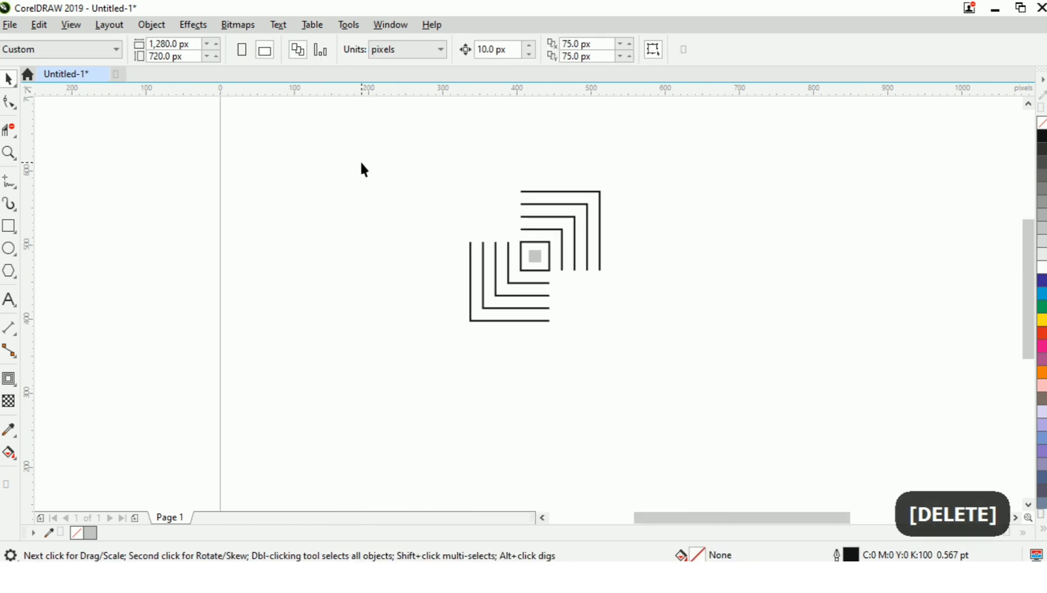
# Try outline widths of 8.0 pt, 3.0 pt and 2.0 pt on all objects of the design.
pyautogui.moveTo(727, 396); pyautogui.dragTo(727, 396)
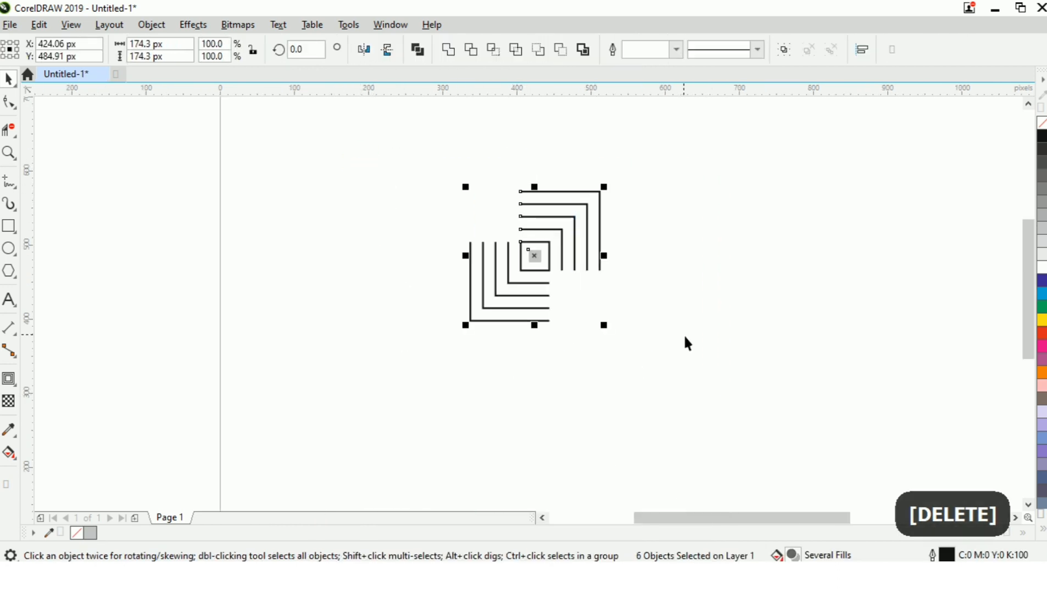
pyautogui.click(678, 51)
pyautogui.click(666, 171)
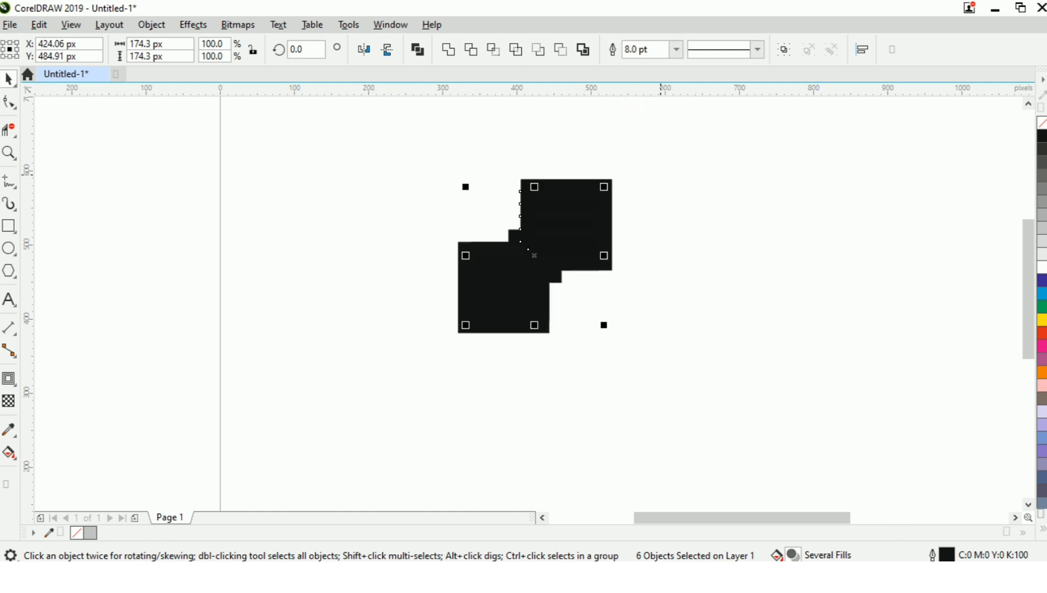
pyautogui.click(676, 51)
pyautogui.click(672, 147)
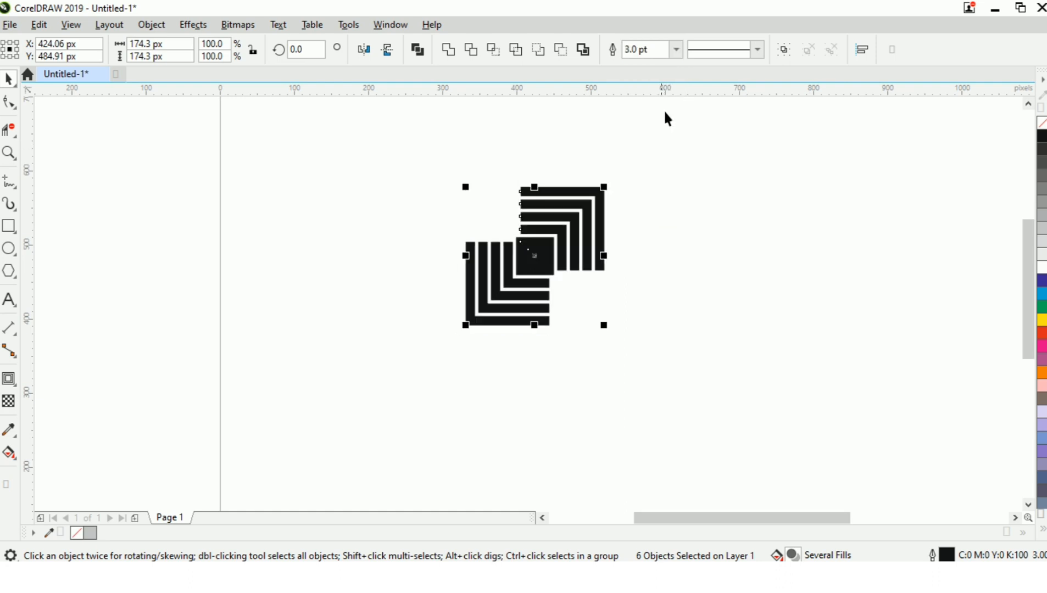
pyautogui.click(678, 50)
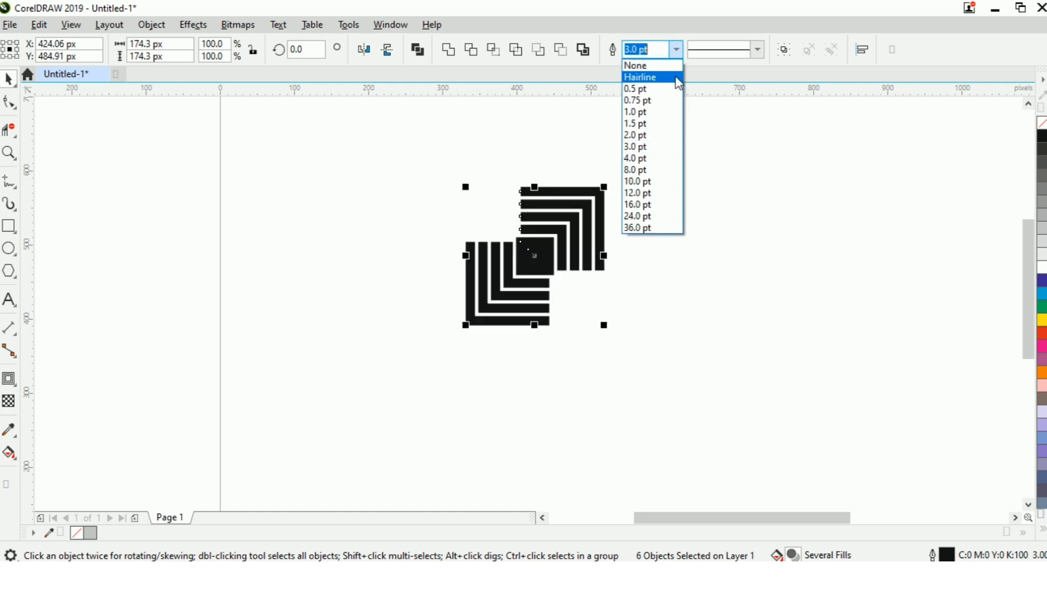
pyautogui.click(673, 135)
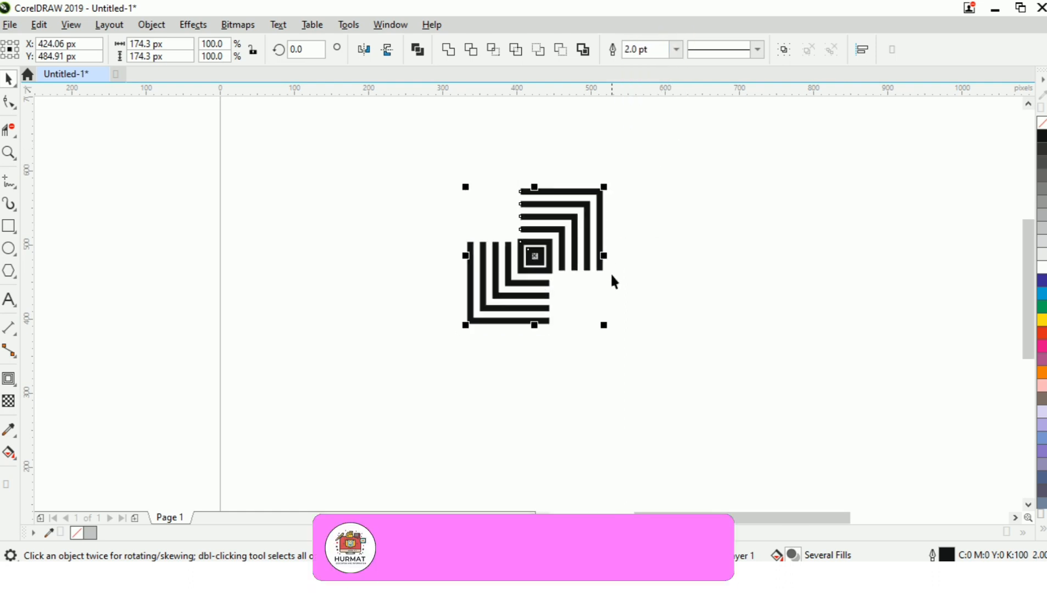
# Set the outline width of all objects in the design to 1.5 pt.
pyautogui.click(677, 49)
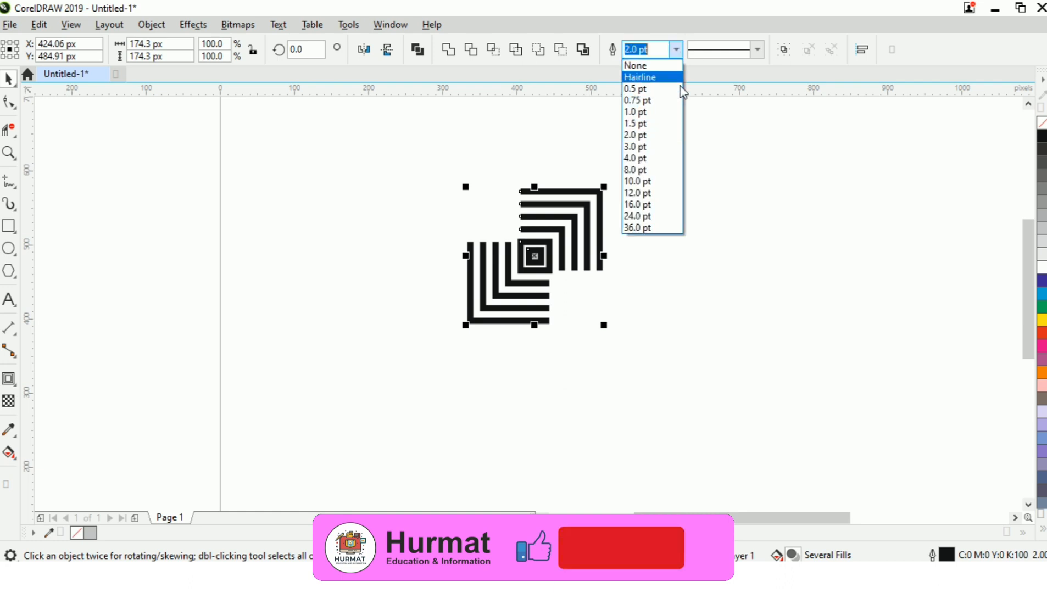
pyautogui.click(678, 124)
pyautogui.click(642, 254)
# Remove the outline from the small grey square at the centre of the design.
pyautogui.scroll(3, 541, 269)
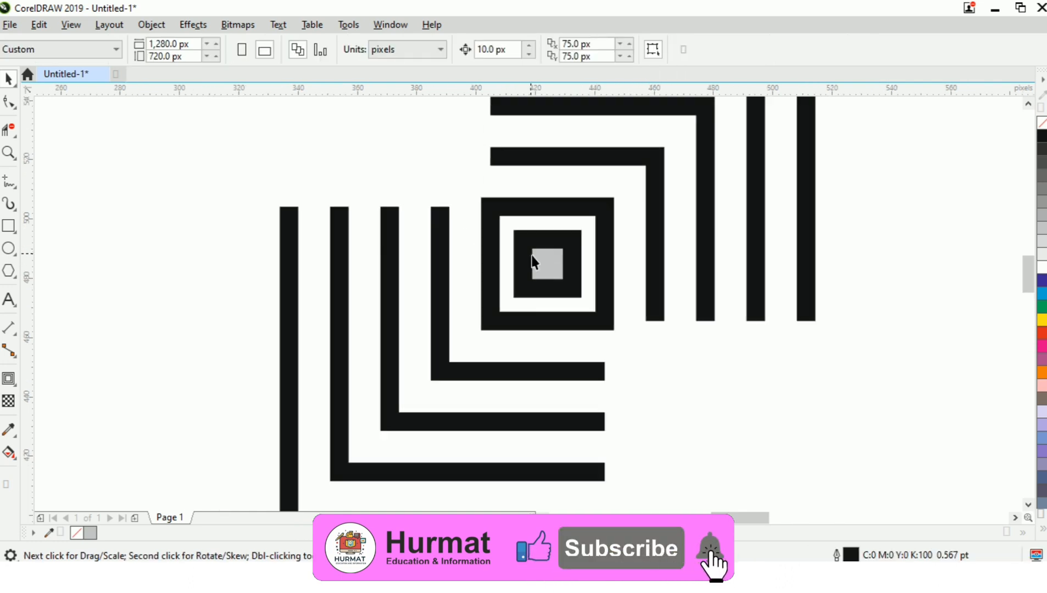
pyautogui.click(556, 275)
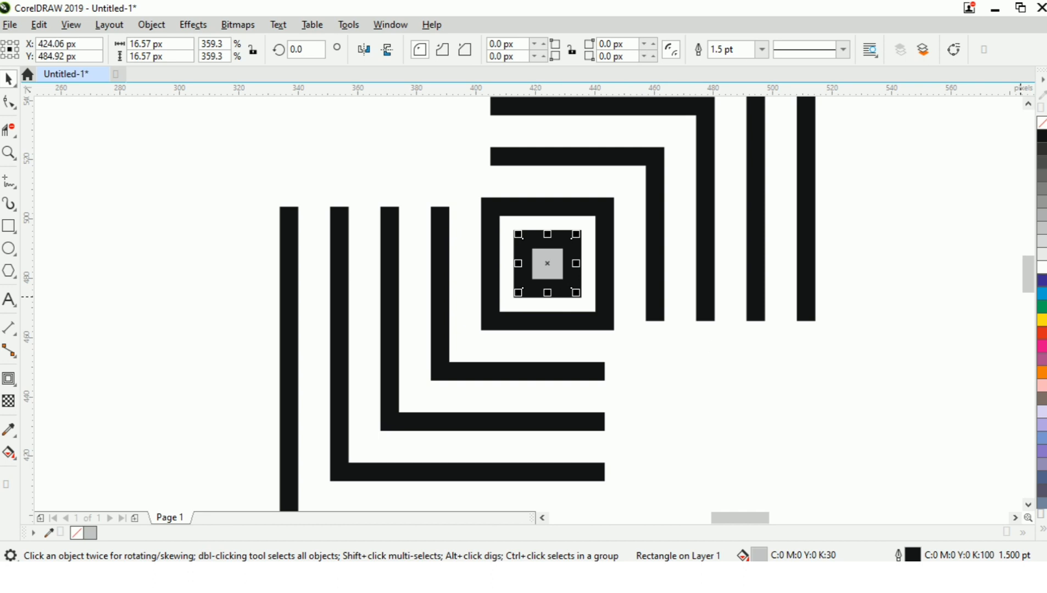
pyautogui.rightClick(1042, 122)
pyautogui.scroll(-2, 632, 304)
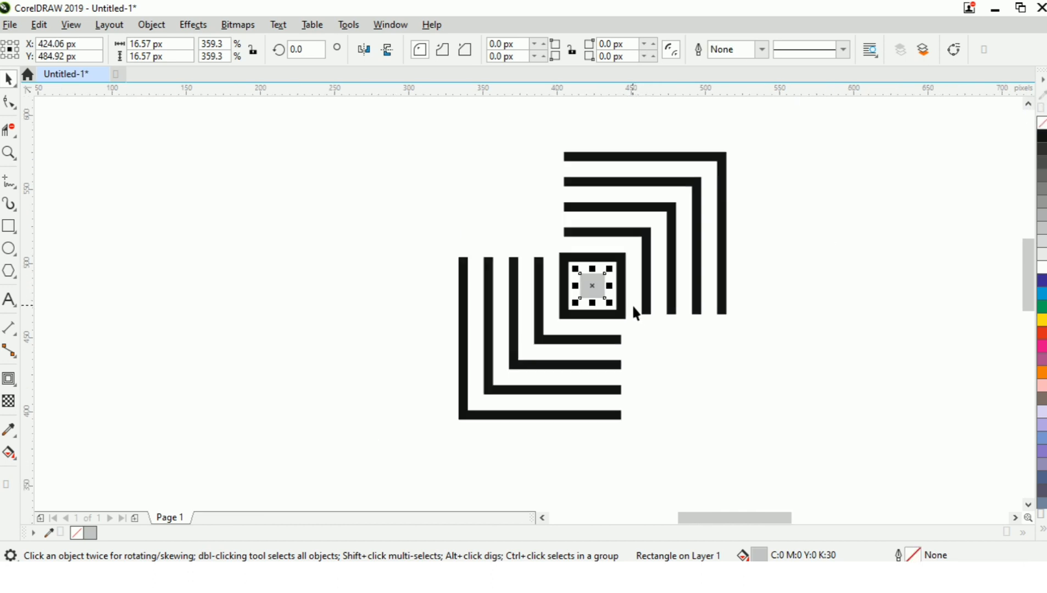
pyautogui.scroll(-2, 719, 288)
pyautogui.click(792, 207)
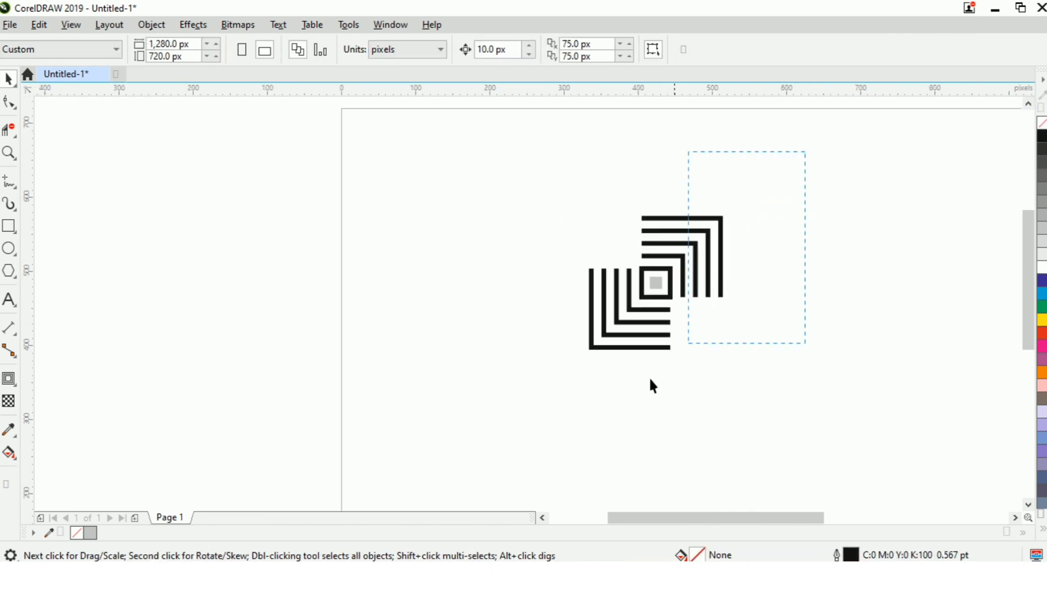
# Try combining all objects of the design into a single curve, and undo the combination.
pyautogui.moveTo(487, 445); pyautogui.dragTo(485, 445)
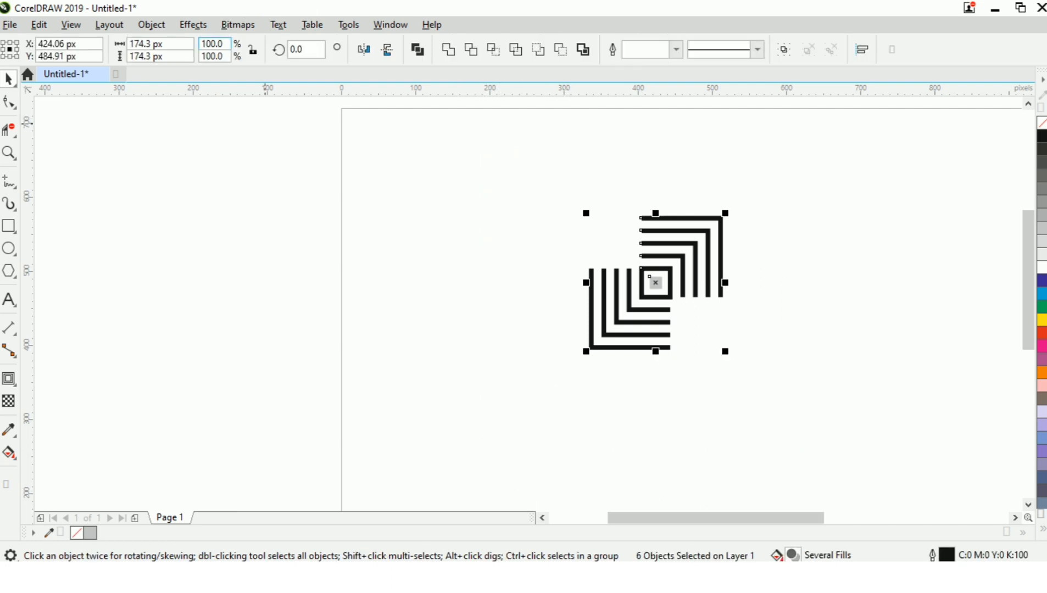
pyautogui.press('ctrl')
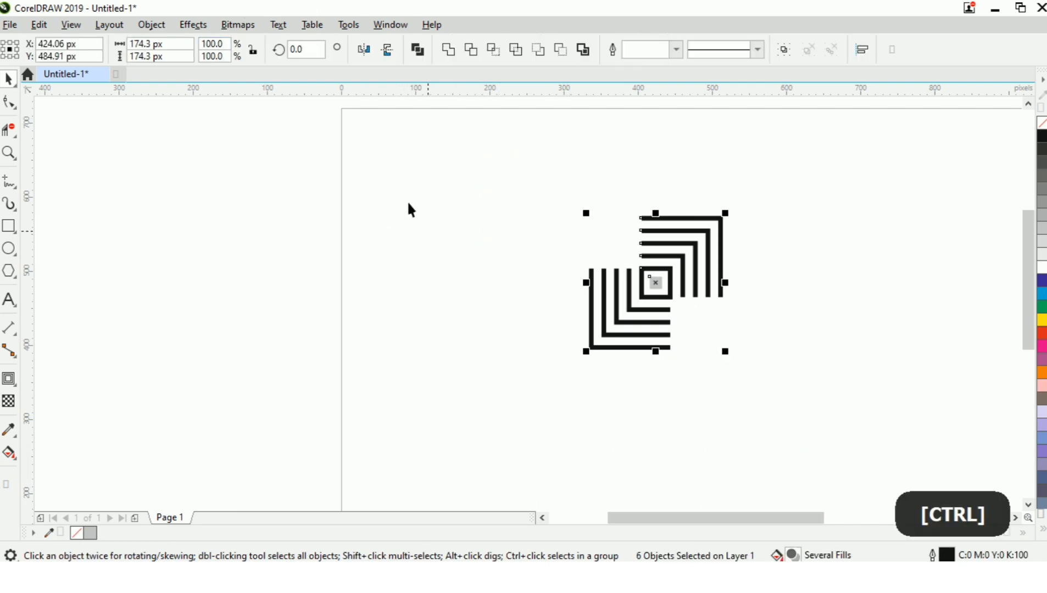
pyautogui.click(138, 26)
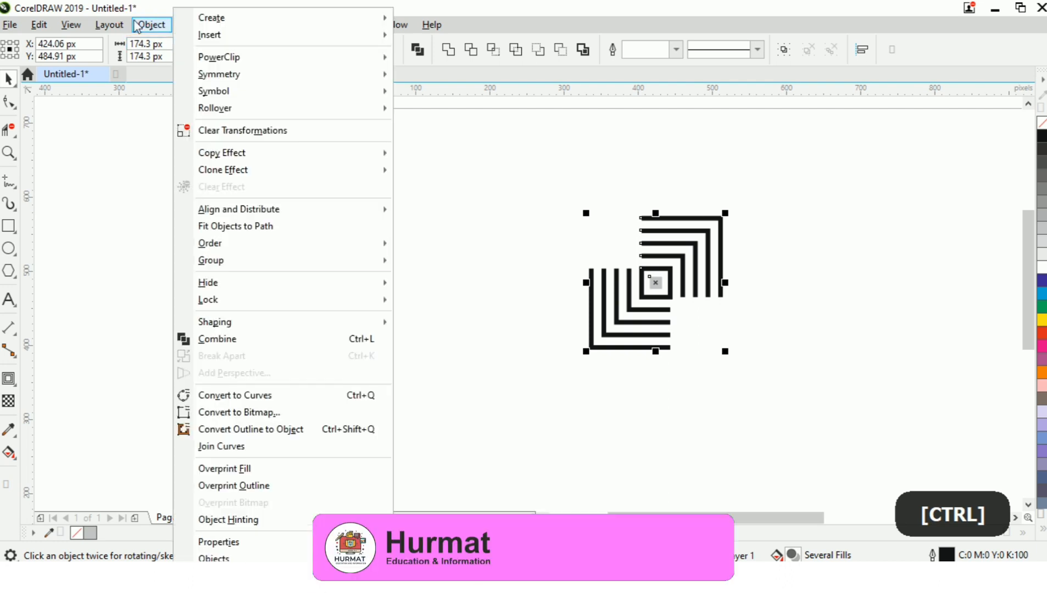
pyautogui.click(360, 340)
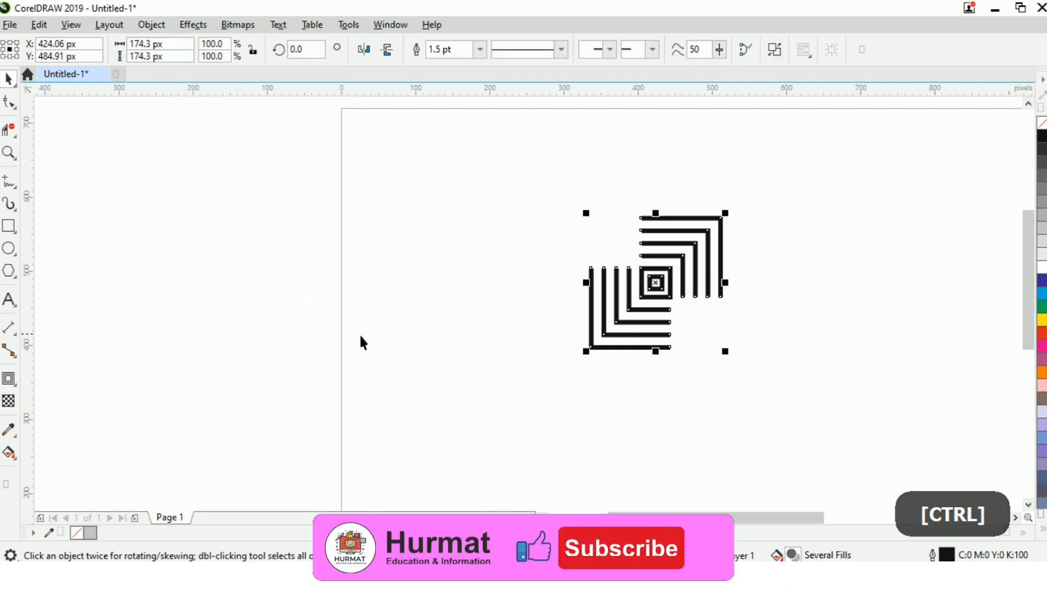
pyautogui.scroll(4, 668, 286)
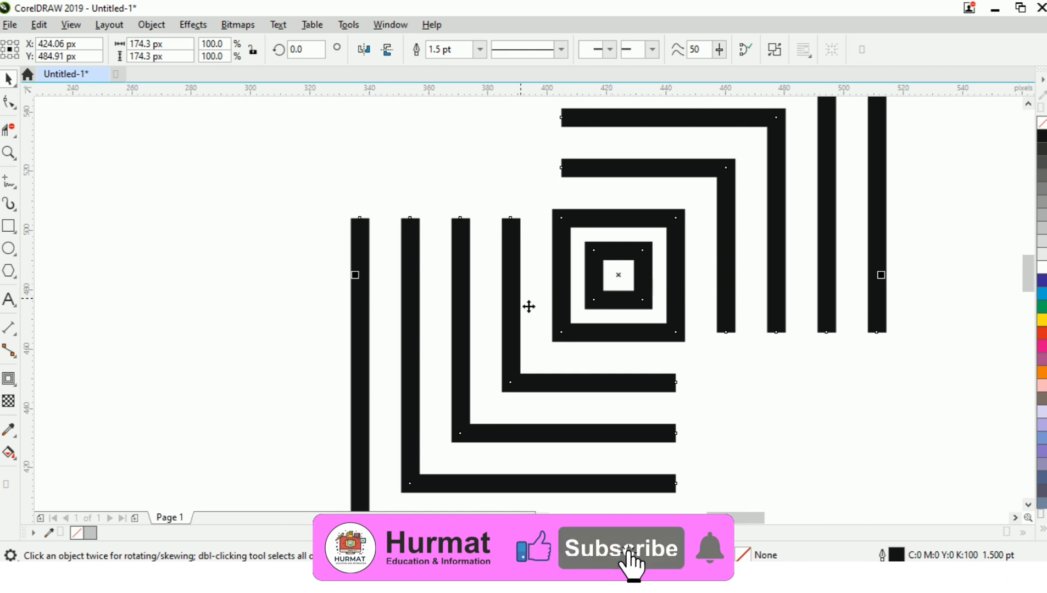
pyautogui.scroll(-2, 529, 307)
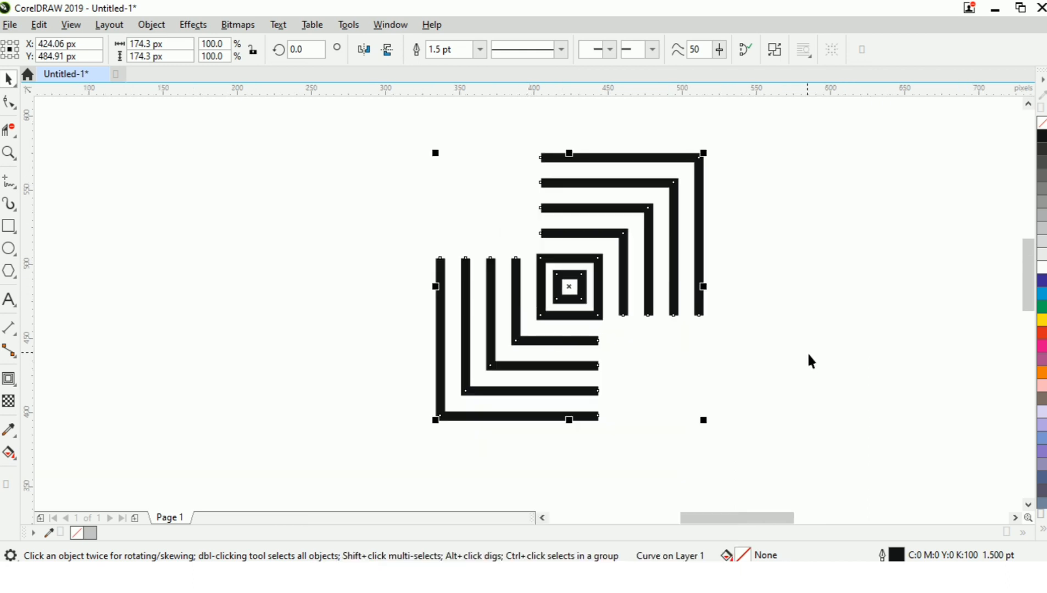
pyautogui.hotkey('ctrl', 'k')
# Delete the small grey square at the centre of the design.
pyautogui.click(578, 287)
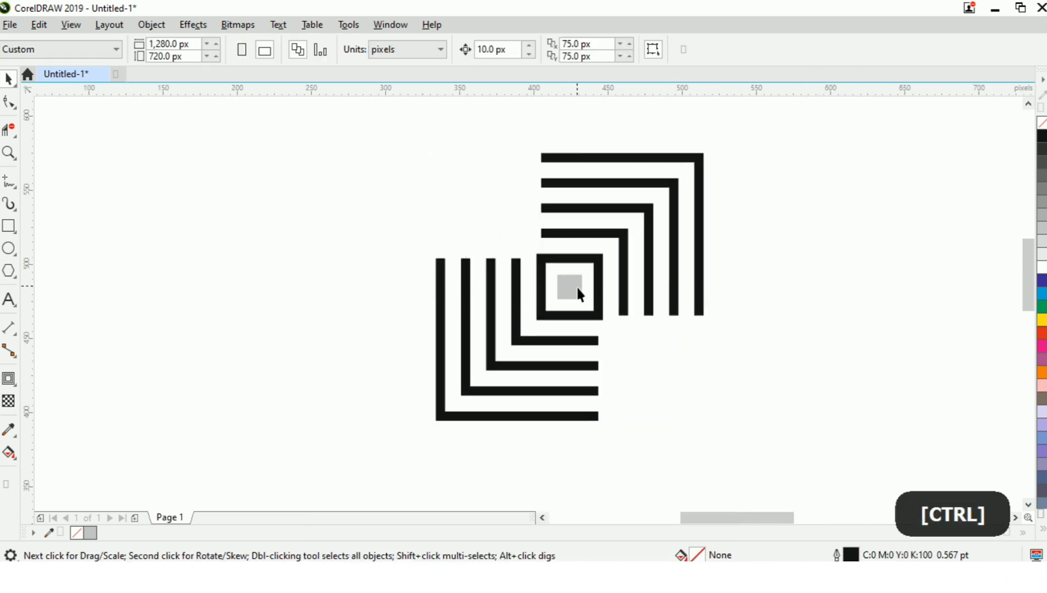
pyautogui.press('Delete')
pyautogui.scroll(-2, 588, 325)
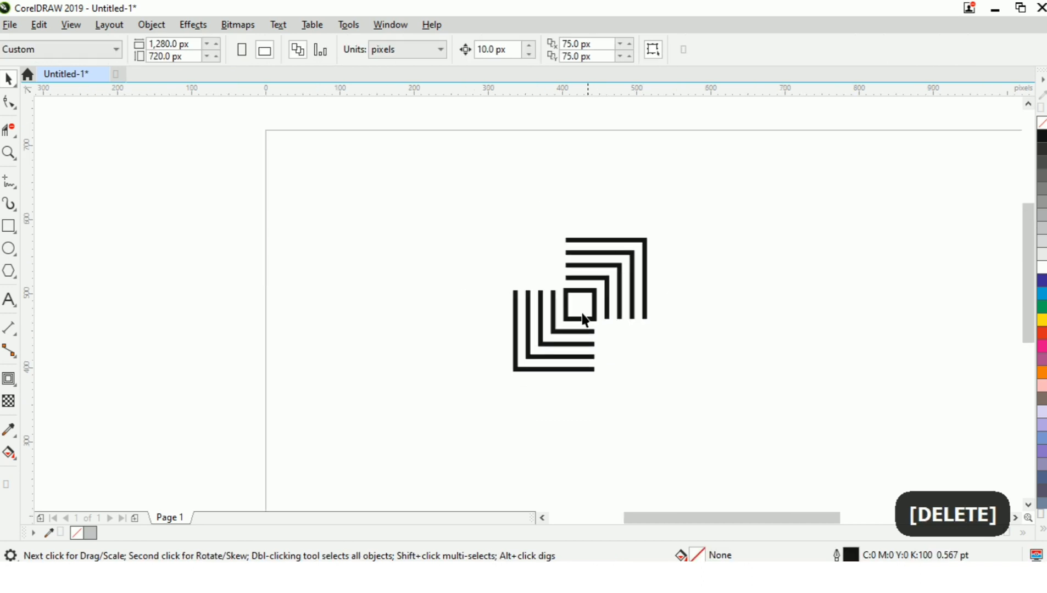
# Combine all objects of the design into a single curve and convert its outline to an object.
pyautogui.moveTo(737, 389); pyautogui.dragTo(743, 406)
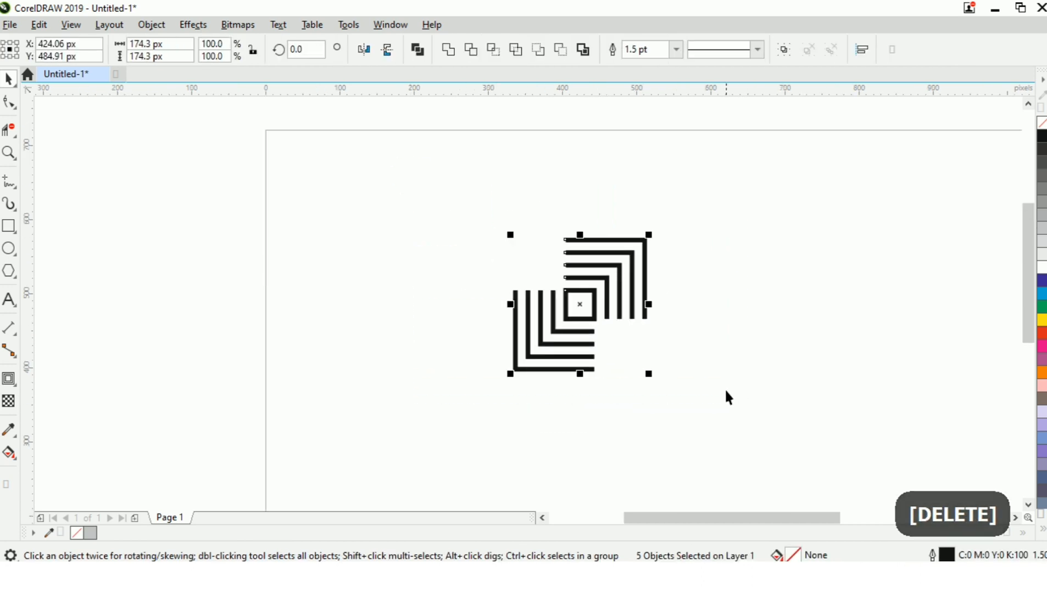
pyautogui.click(152, 25)
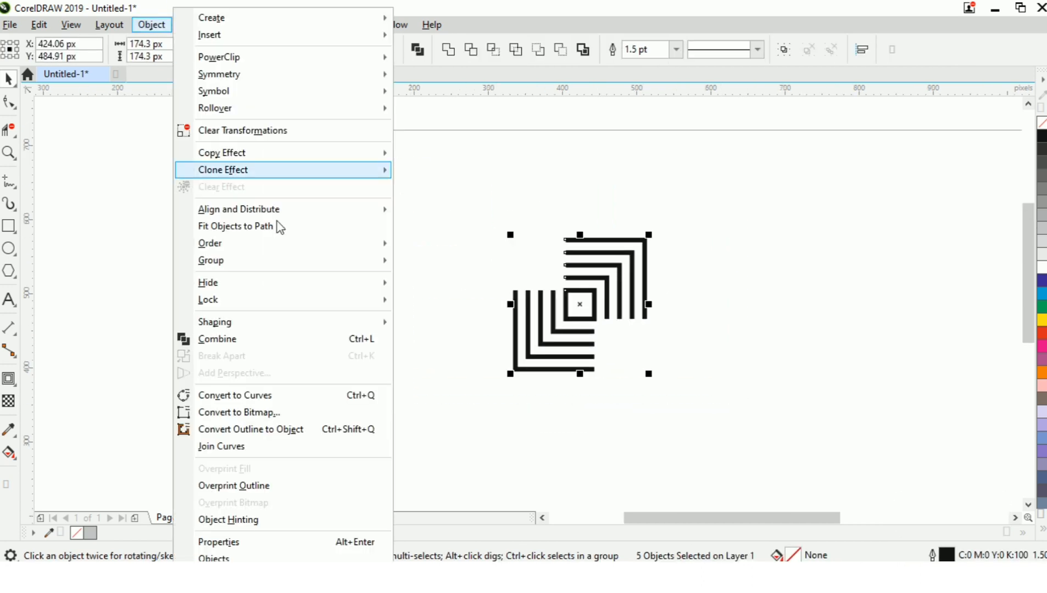
pyautogui.click(366, 343)
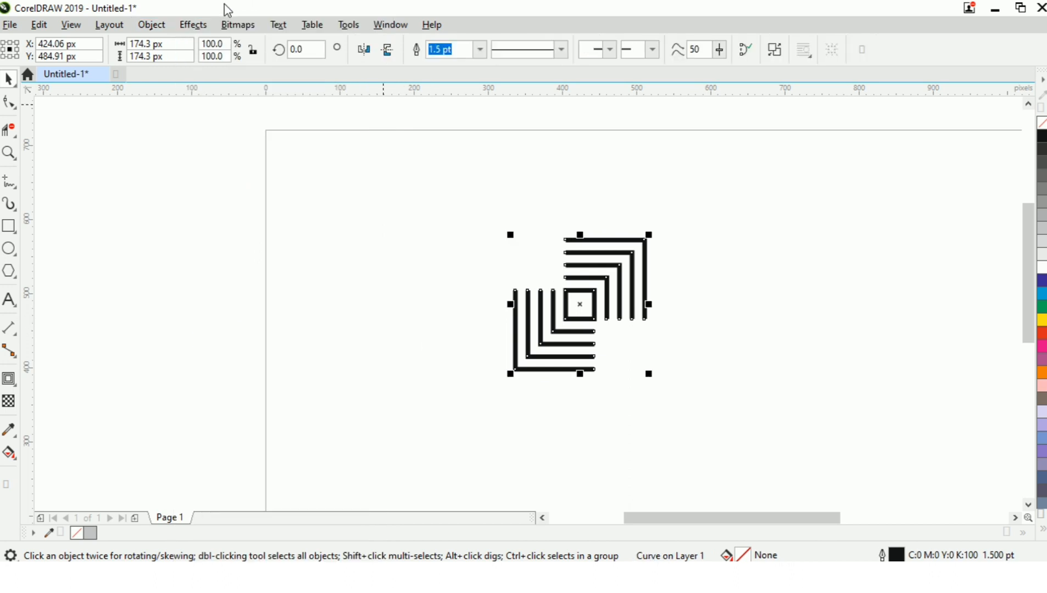
pyautogui.click(153, 26)
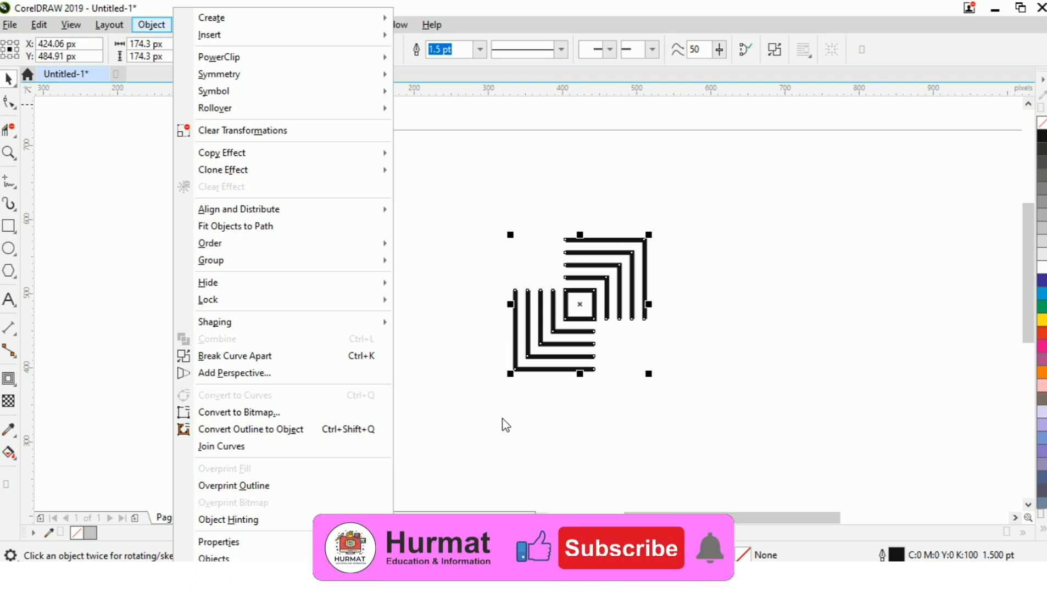
pyautogui.click(390, 430)
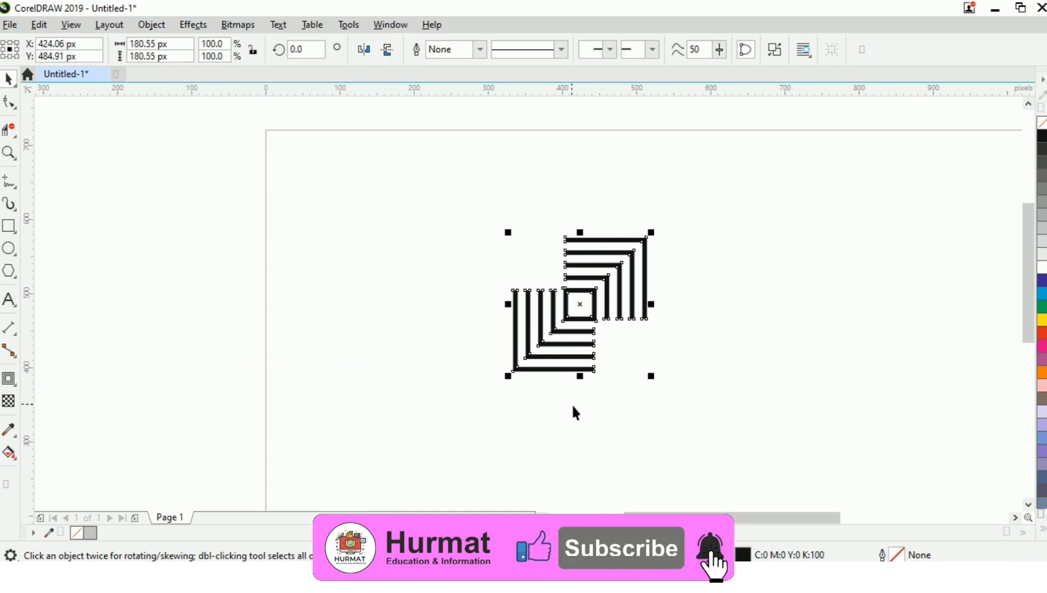
pyautogui.click(686, 416)
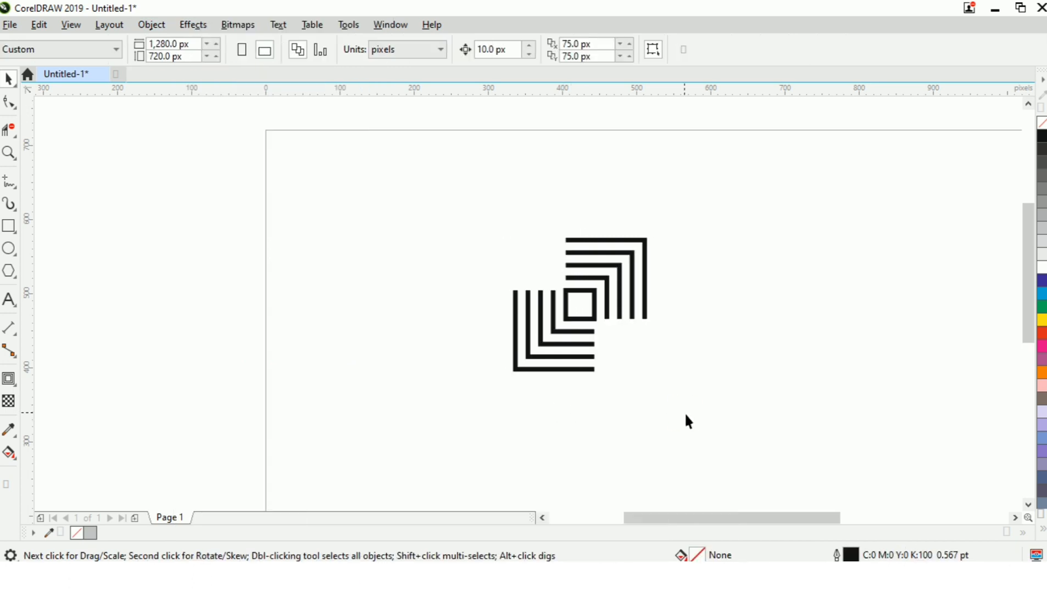
# Create a vertically mirrored copy of the motif and snap its upper-left corner to the lower-right corner of the original's centre square.
pyautogui.click(602, 307)
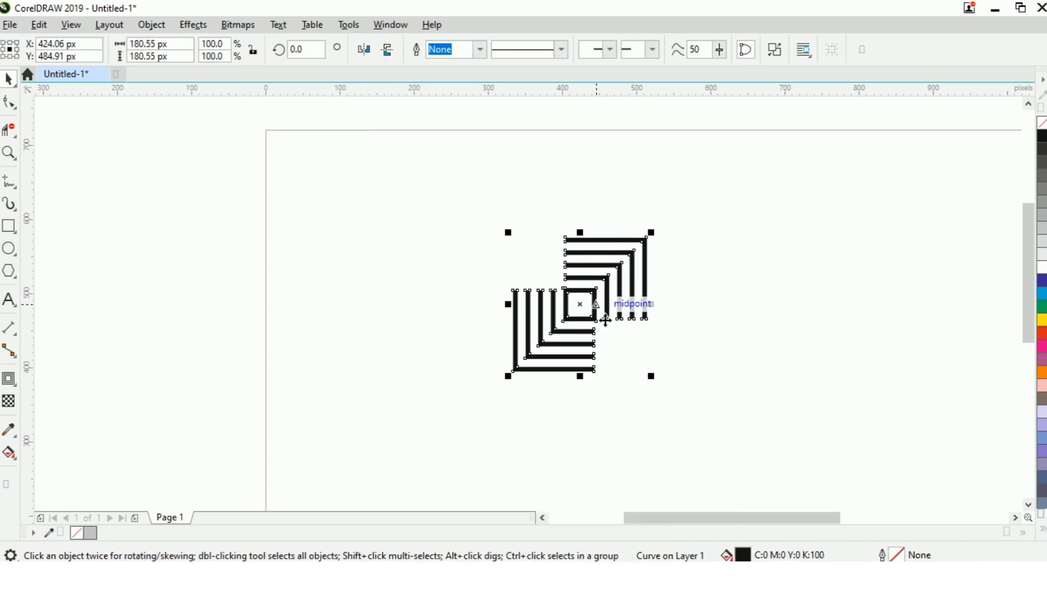
pyautogui.scroll(1, 603, 388)
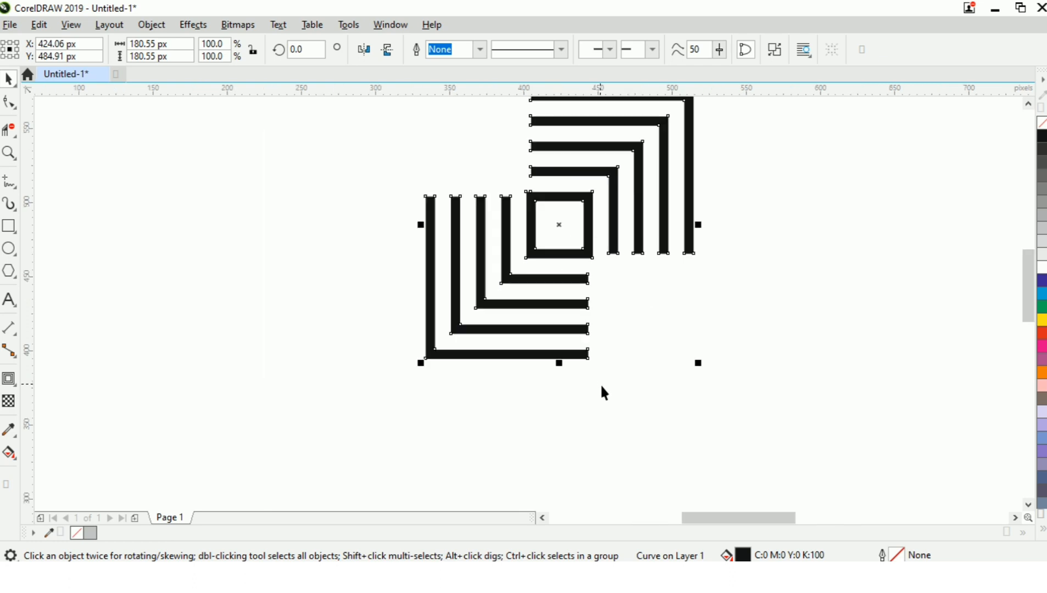
pyautogui.scroll(-1, 602, 409)
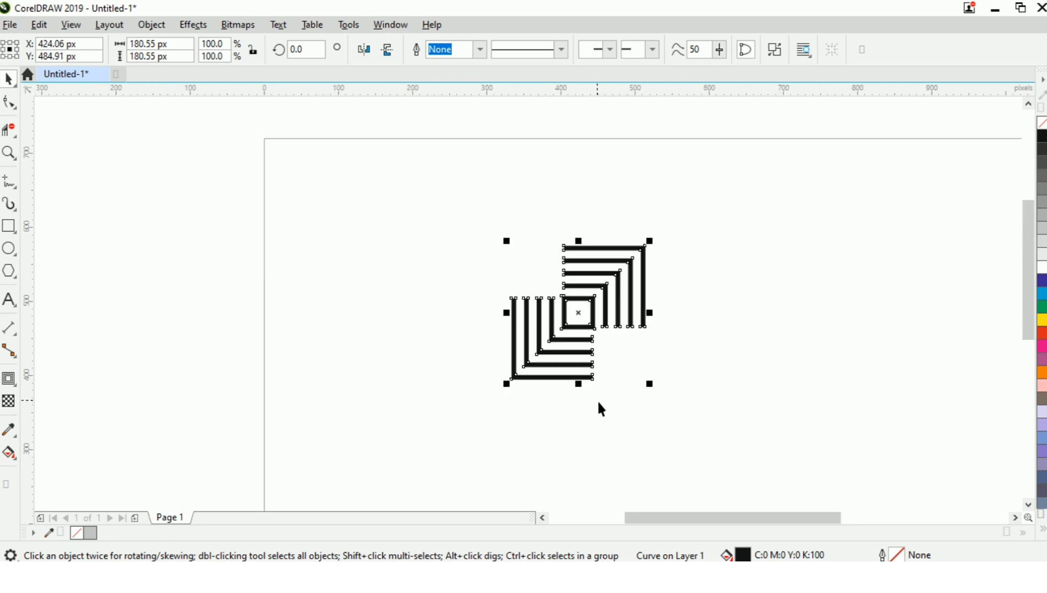
pyautogui.moveTo(580, 242); pyautogui.dragTo(586, 416)
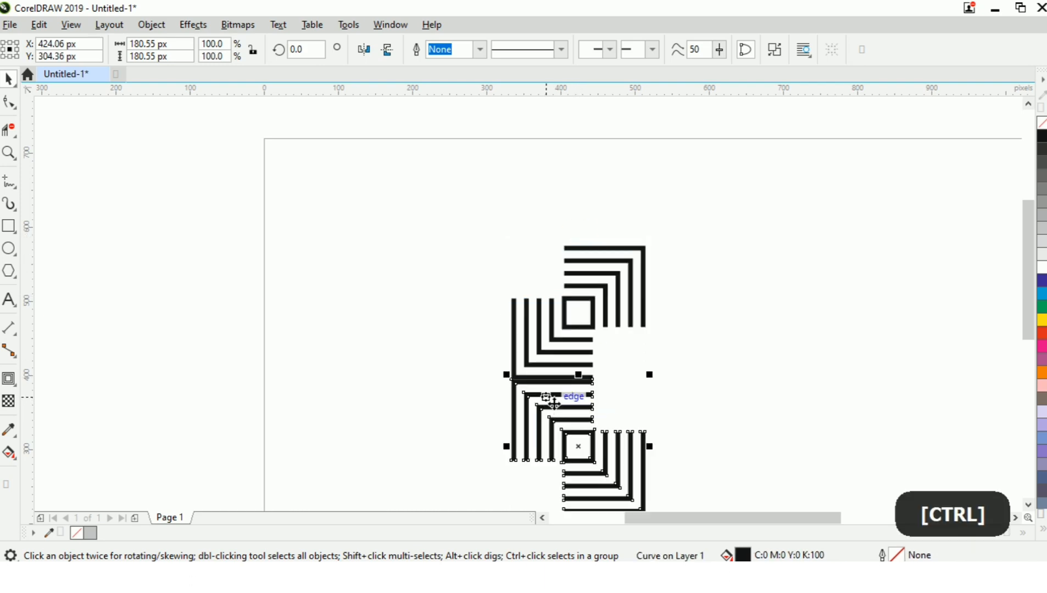
pyautogui.scroll(1, 552, 403)
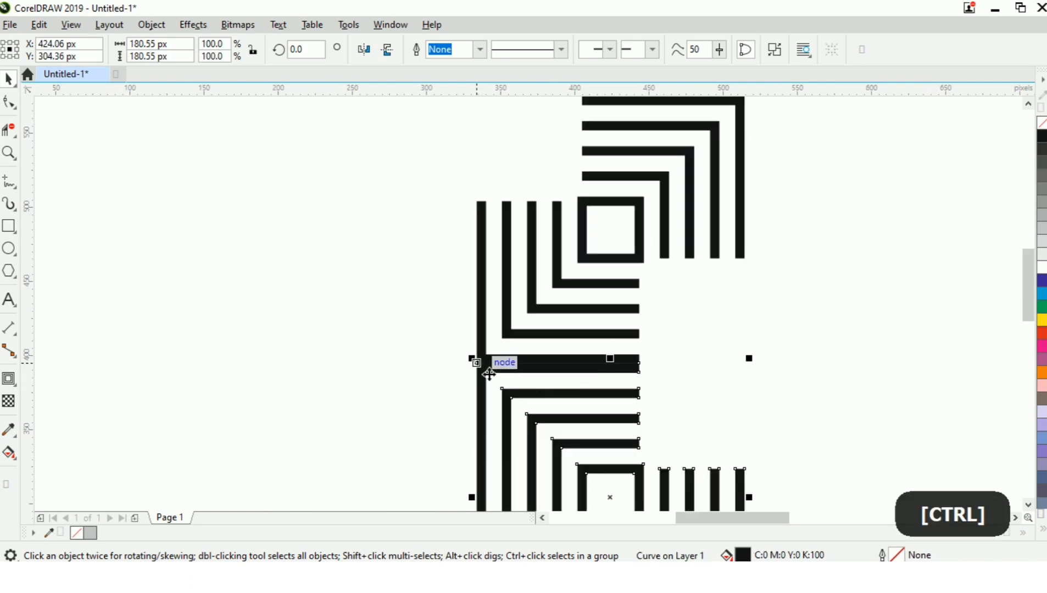
pyautogui.moveTo(482, 363); pyautogui.dragTo(646, 264)
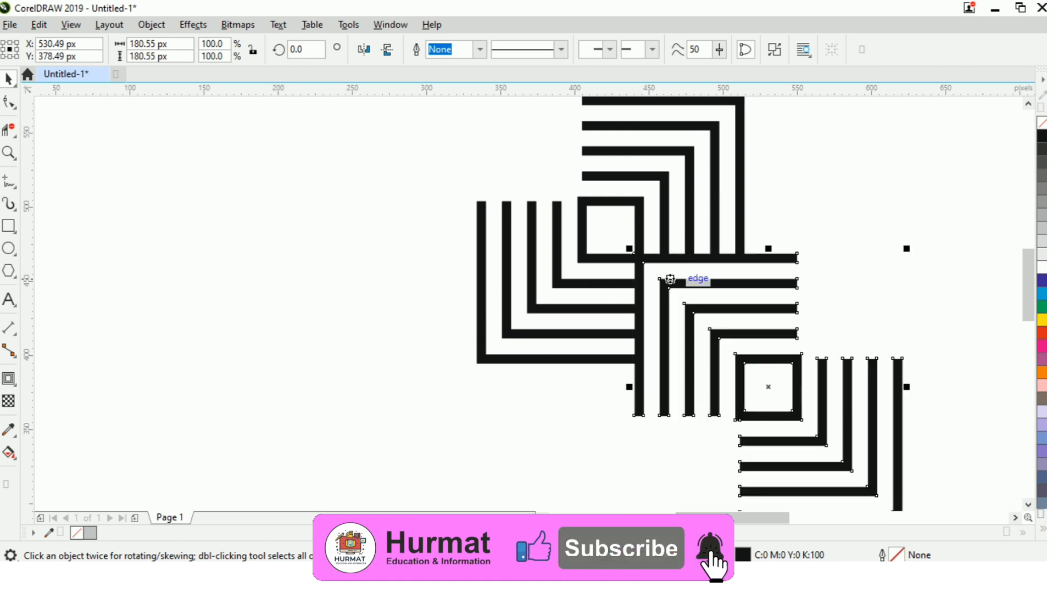
pyautogui.scroll(-2, 660, 274)
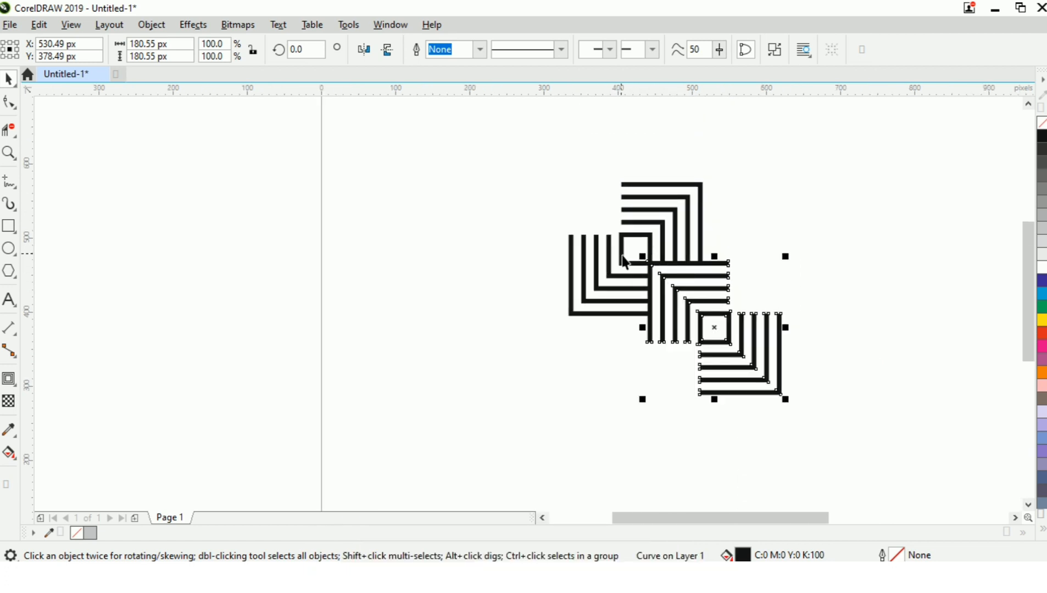
# Duplicate the original motif to the right, snapping its lower-left corner to the mirrored motif's centre square.
pyautogui.click(623, 257)
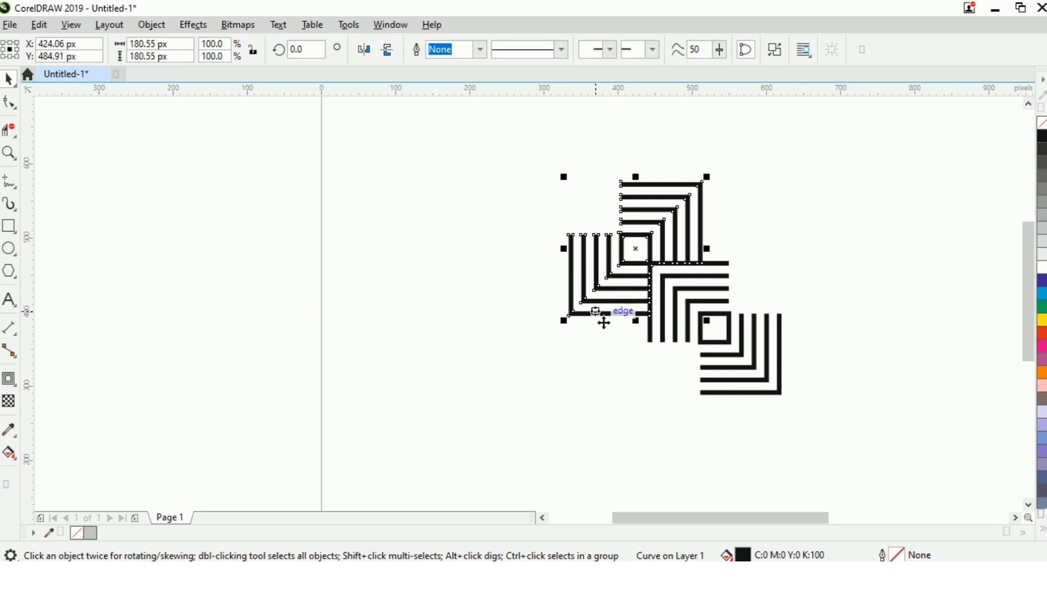
pyautogui.moveTo(568, 316); pyautogui.dragTo(727, 318)
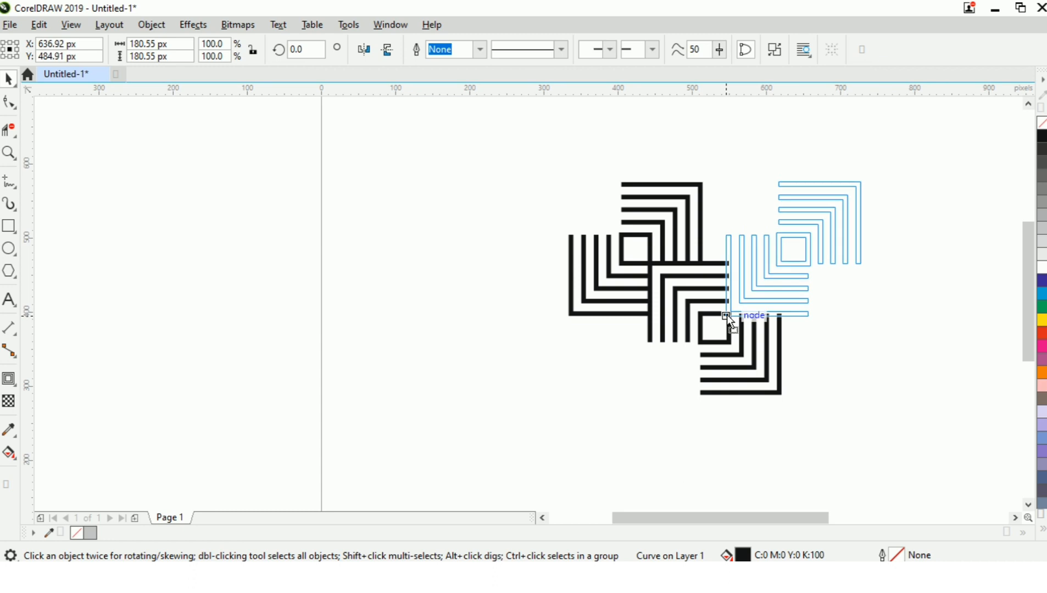
pyautogui.moveTo(726, 317); pyautogui.dragTo(726, 316)
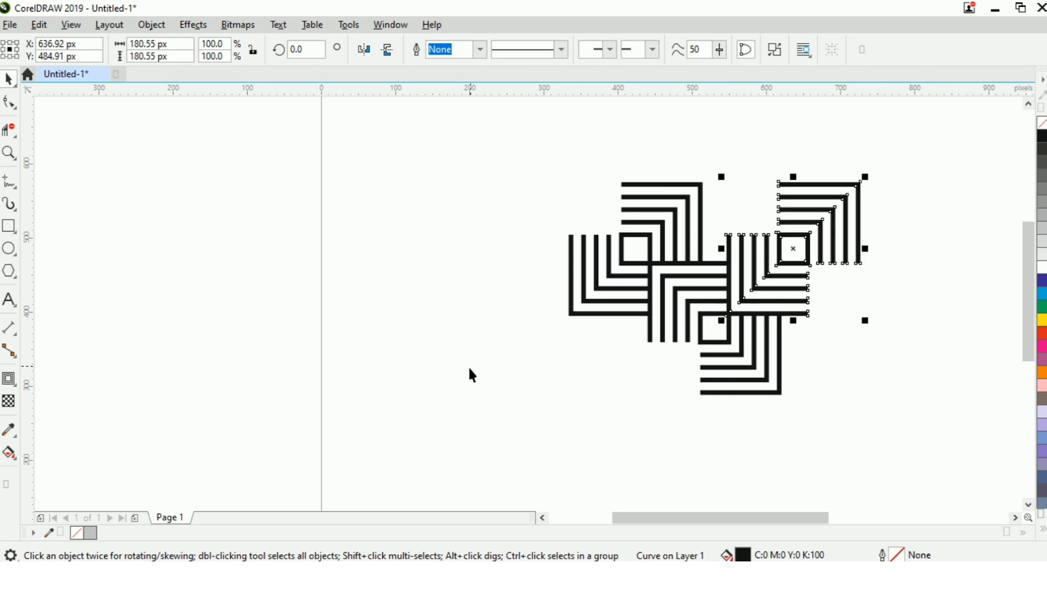
# Repeat the rightward duplication of the original motif eight times to extend the upper row.
pyautogui.scroll(-4, 467, 366)
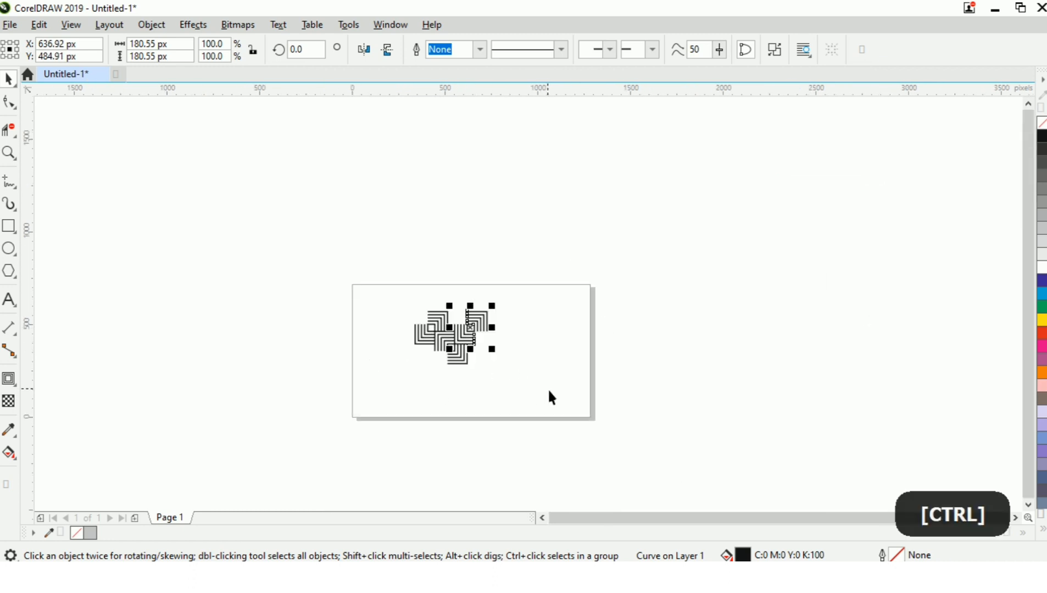
pyautogui.hotkey('ctrl', 'r')
pyautogui.hotkey('ctrl', 'r')
pyautogui.hotkey('ctrl', 'r')
pyautogui.hotkey('ctrl', 'r')
pyautogui.hotkey('ctrl', 'r')
pyautogui.hotkey('ctrl', 'r')
pyautogui.hotkey('ctrl', 'r')
pyautogui.hotkey('ctrl', 'r')
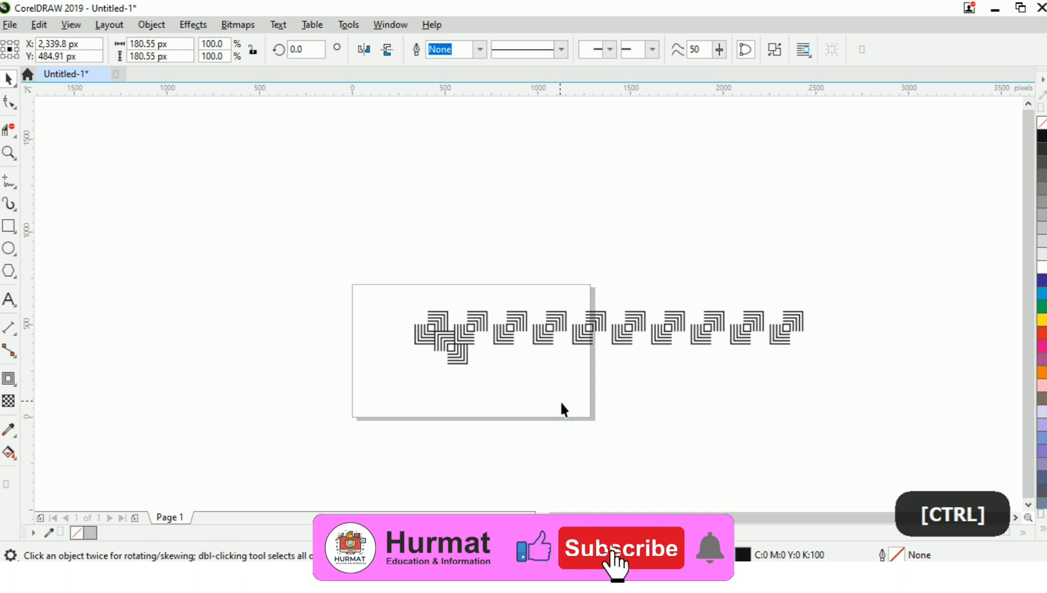
pyautogui.click(560, 401)
# Duplicate the mirrored motif to the right, snapping it to the centre square of the second upper motif.
pyautogui.scroll(2, 457, 337)
pyautogui.click(441, 345)
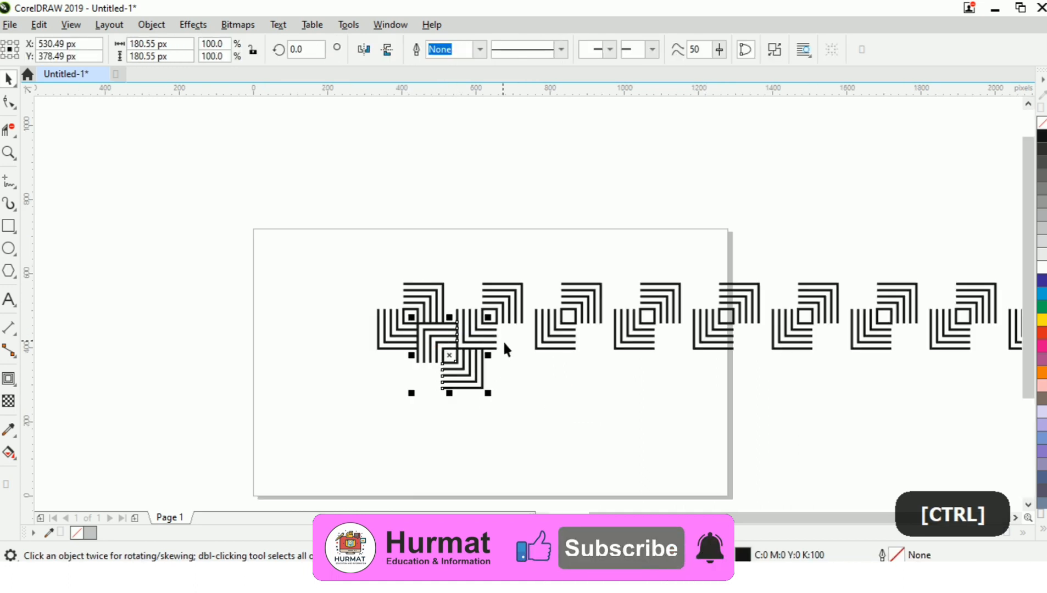
pyautogui.scroll(4, 506, 346)
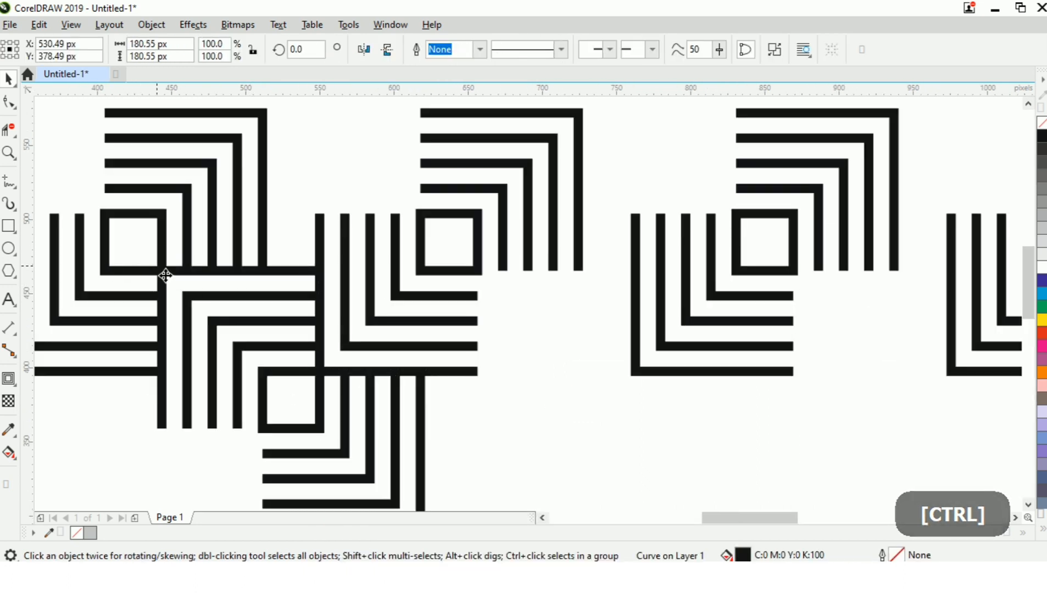
pyautogui.moveTo(164, 276); pyautogui.dragTo(472, 268)
# Repeat the rightward duplication of the mirrored motif eight times to complete the lower row.
pyautogui.scroll(-4, 460, 319)
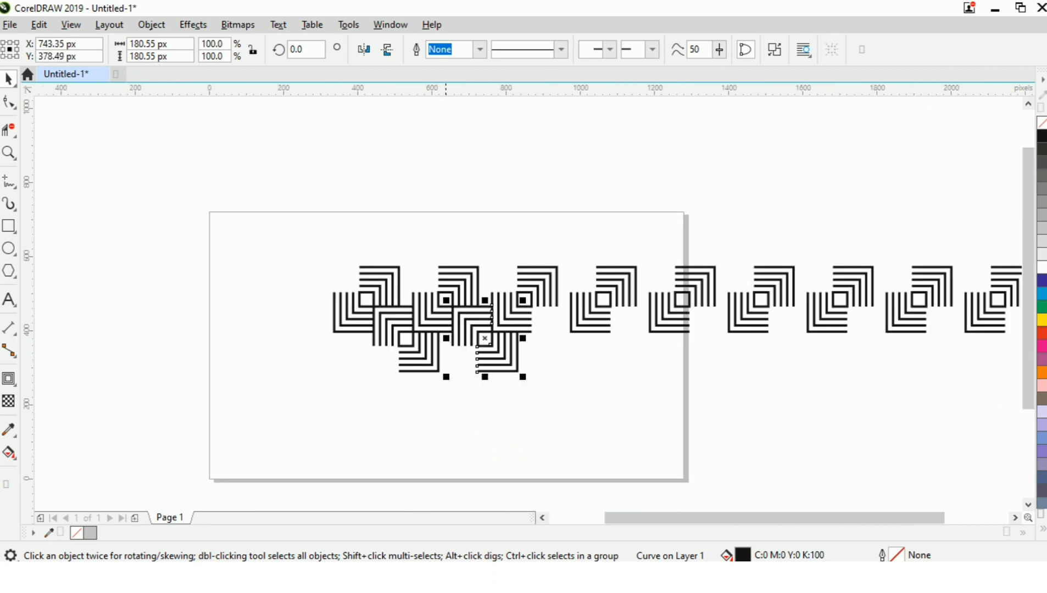
pyautogui.hotkey('ctrl', 'd')
pyautogui.hotkey('ctrl', 'd')
pyautogui.hotkey('ctrl', 'd')
pyautogui.hotkey('ctrl', 'd')
pyautogui.hotkey('ctrl', 'd')
pyautogui.hotkey('ctrl', 'd')
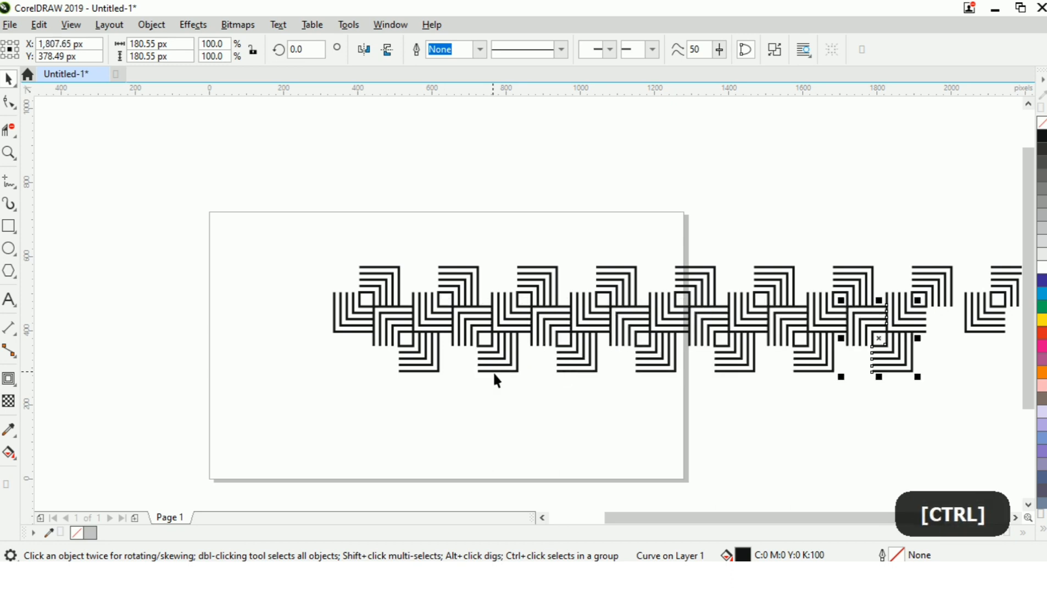
pyautogui.scroll(-2, 409, 330)
pyautogui.hotkey('ctrl', 'r')
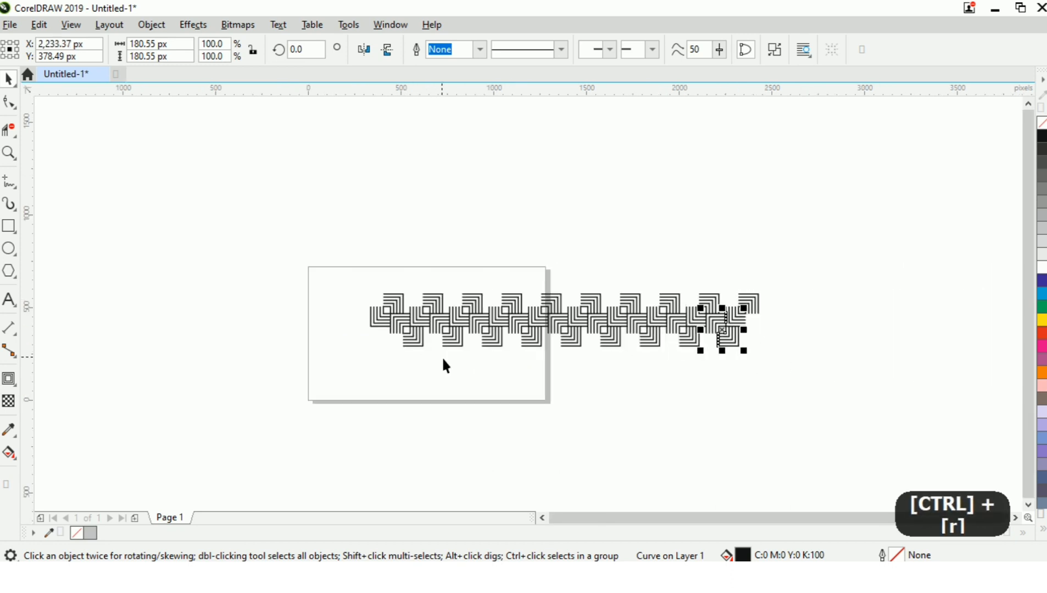
pyautogui.hotkey('ctrl', 'r')
pyautogui.click(756, 414)
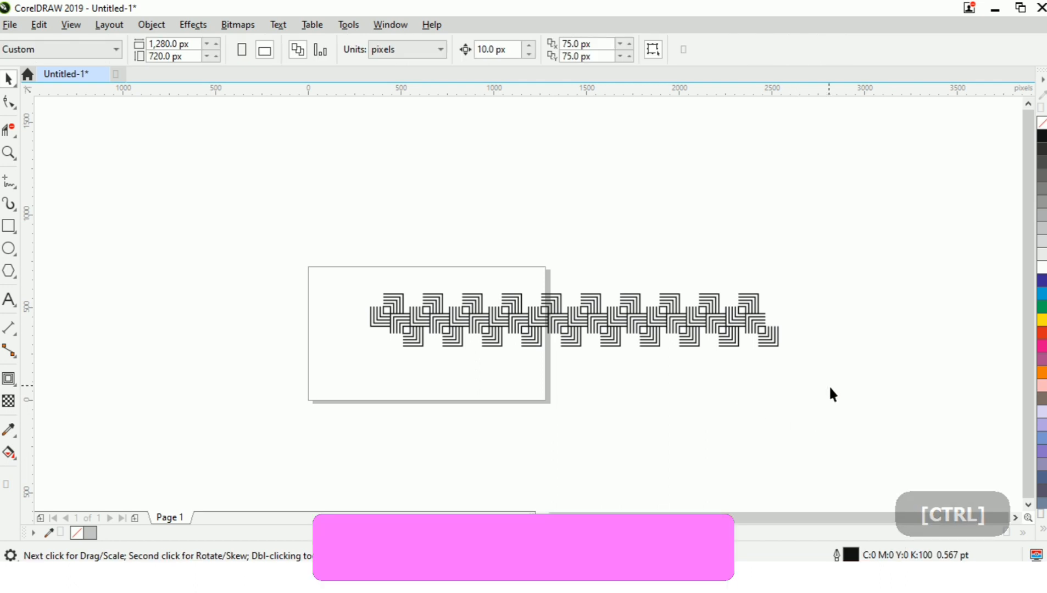
# Duplicate the whole double row of motifs directly below, snapping the copy so both bands interlock.
pyautogui.moveTo(829, 391); pyautogui.dragTo(252, 282)
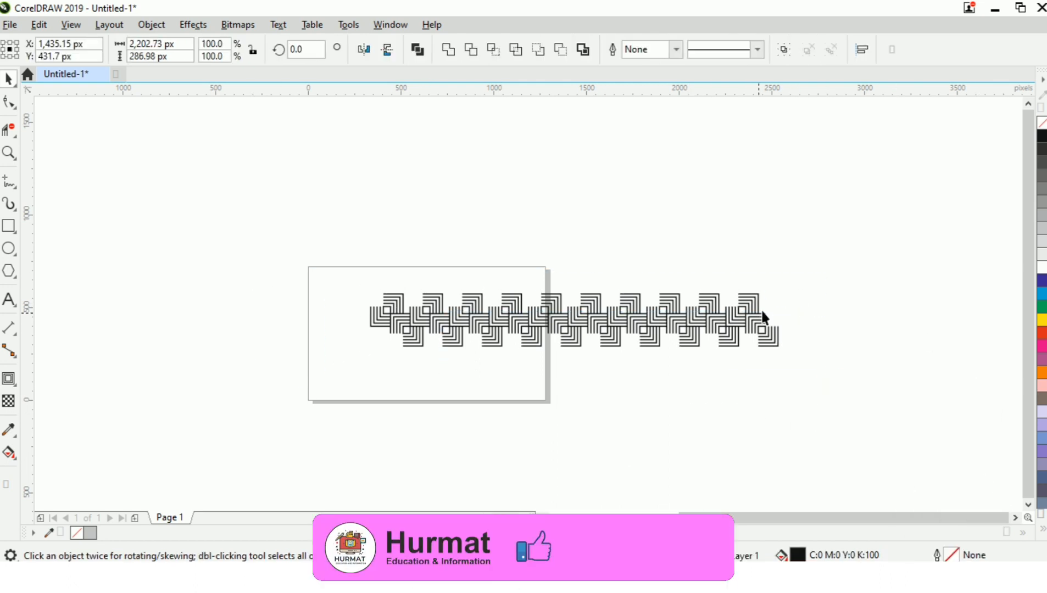
pyautogui.scroll(4, 762, 307)
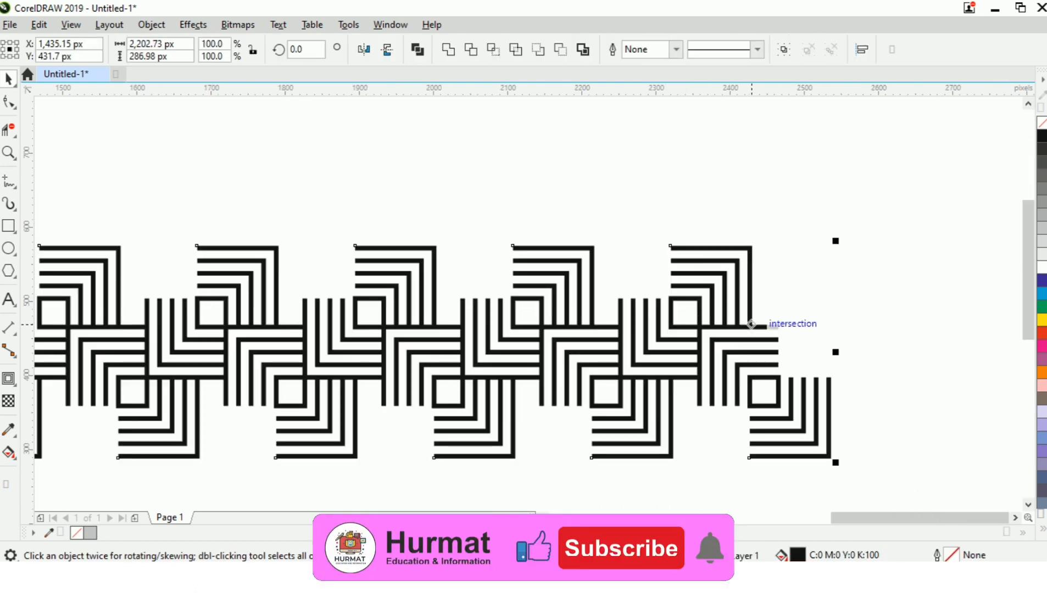
pyautogui.moveTo(760, 254); pyautogui.dragTo(751, 403)
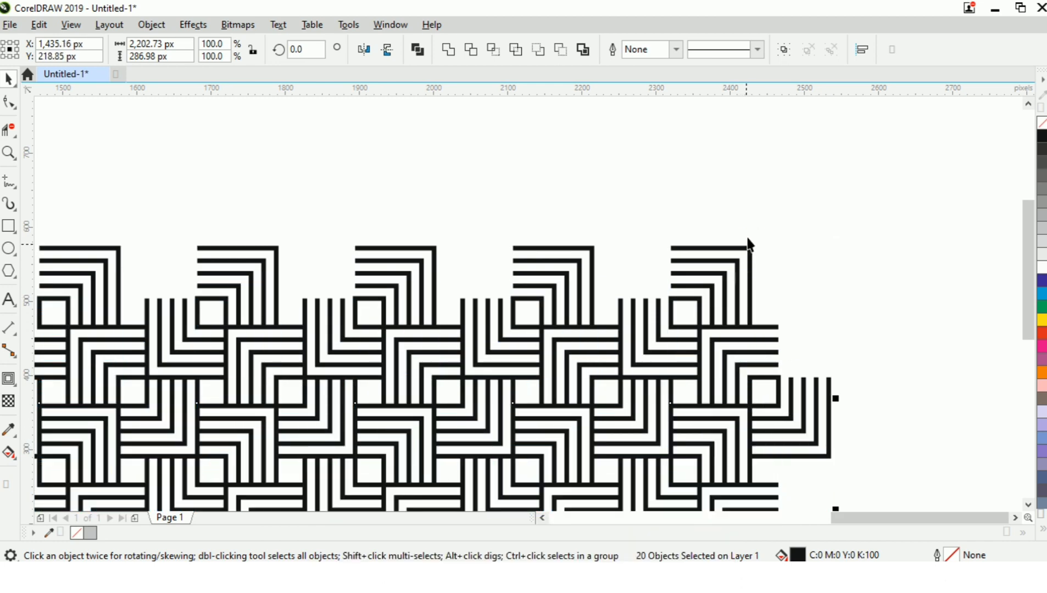
# Repeat the downward duplication of the double row six times to build up the pattern.
pyautogui.scroll(-3, 758, 195)
pyautogui.hotkey('ctrl', 'r')
pyautogui.hotkey('ctrl', 'r')
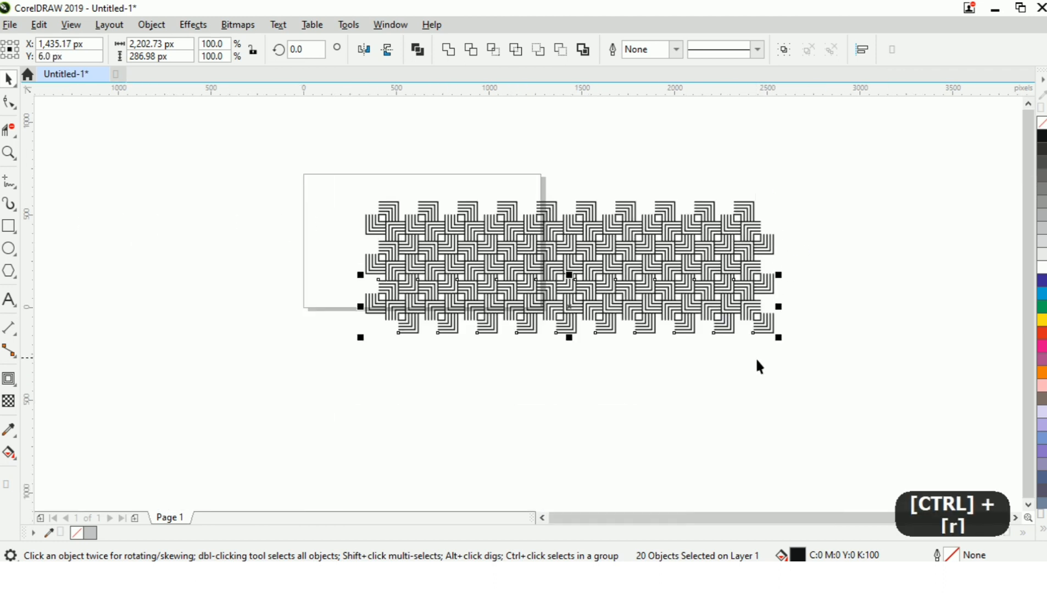
pyautogui.hotkey('ctrl', 'r')
pyautogui.hotkey('ctrl', 'r')
pyautogui.hotkey('ctrl', 'r')
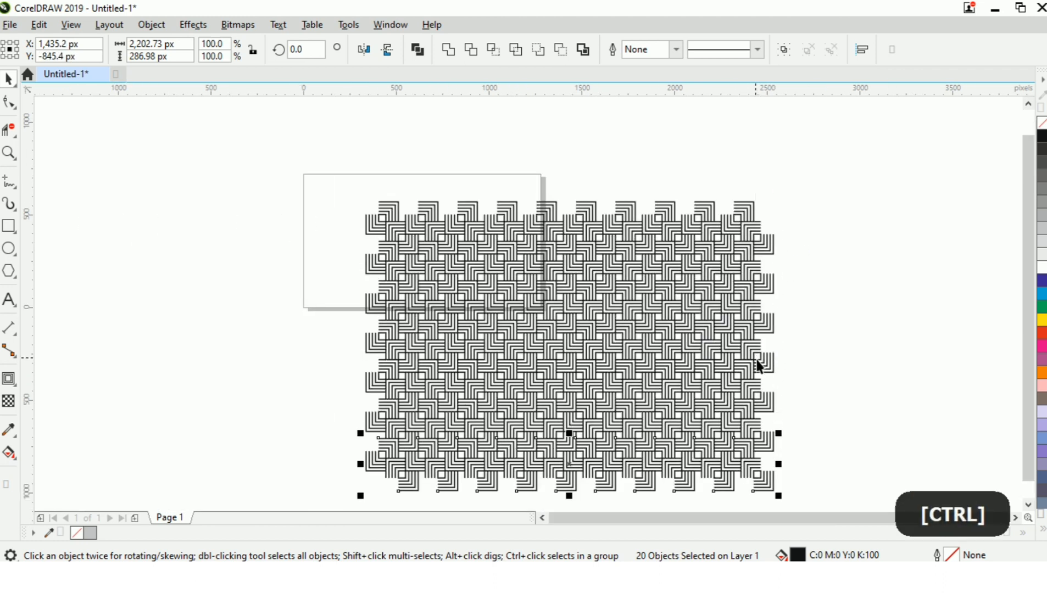
pyautogui.hotkey('ctrl', 'r')
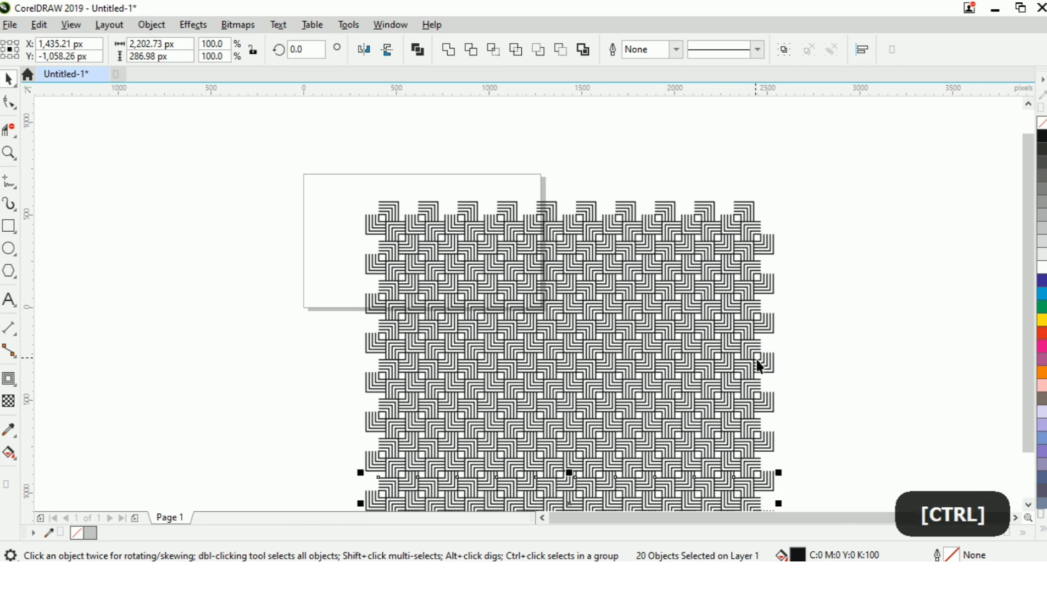
pyautogui.scroll(-3, 744, 291)
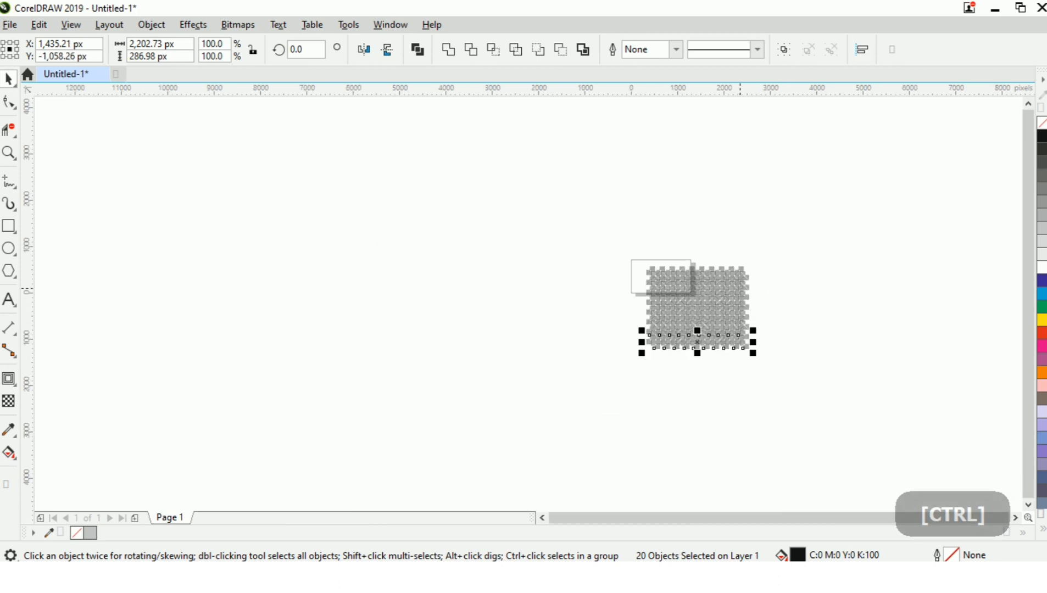
pyautogui.click(540, 252)
pyautogui.moveTo(505, 227); pyautogui.dragTo(912, 459)
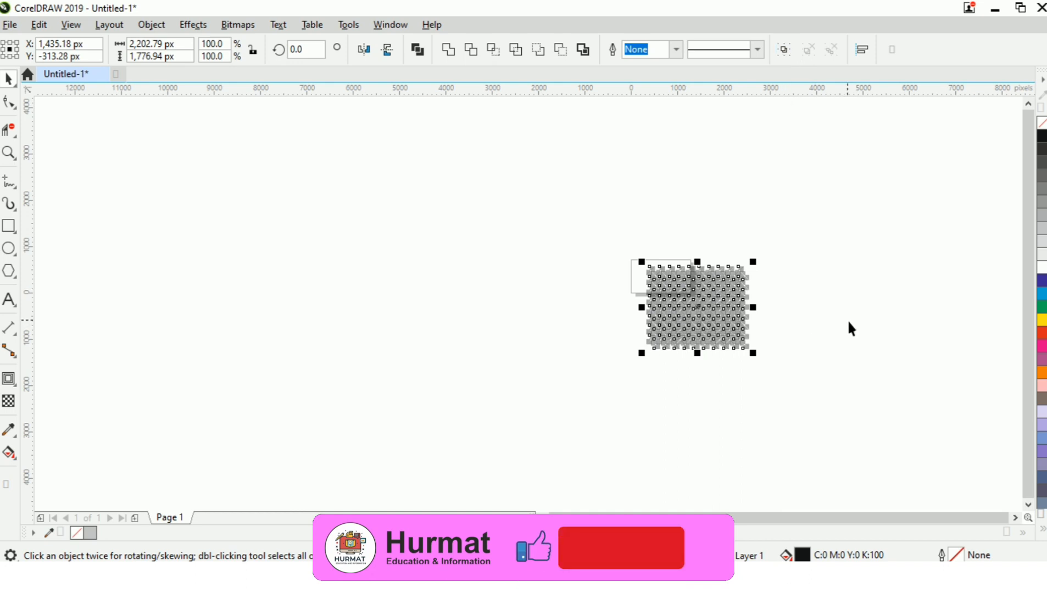
# Undo the last double-row copy and repeat the downward duplication six times to lengthen the pattern.
pyautogui.hotkey('ctrl', 'z')
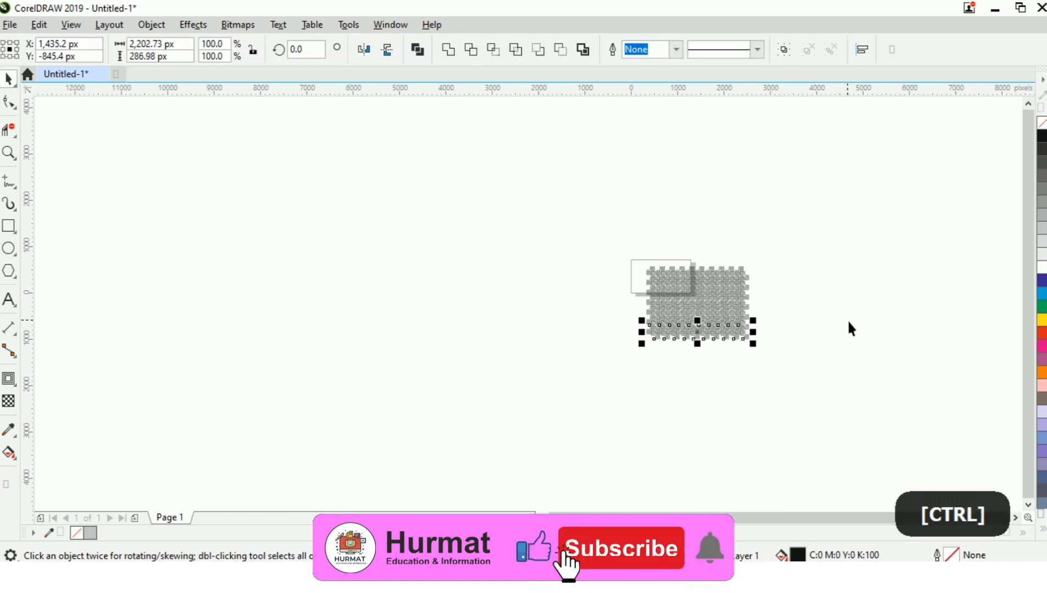
pyautogui.hotkey('ctrl', 'r')
pyautogui.hotkey('ctrl', 'r')
pyautogui.hotkey('ctrl', 'r')
pyautogui.hotkey('ctrl', 'r')
pyautogui.hotkey('ctrl', 'r')
pyautogui.hotkey('ctrl', 'r')
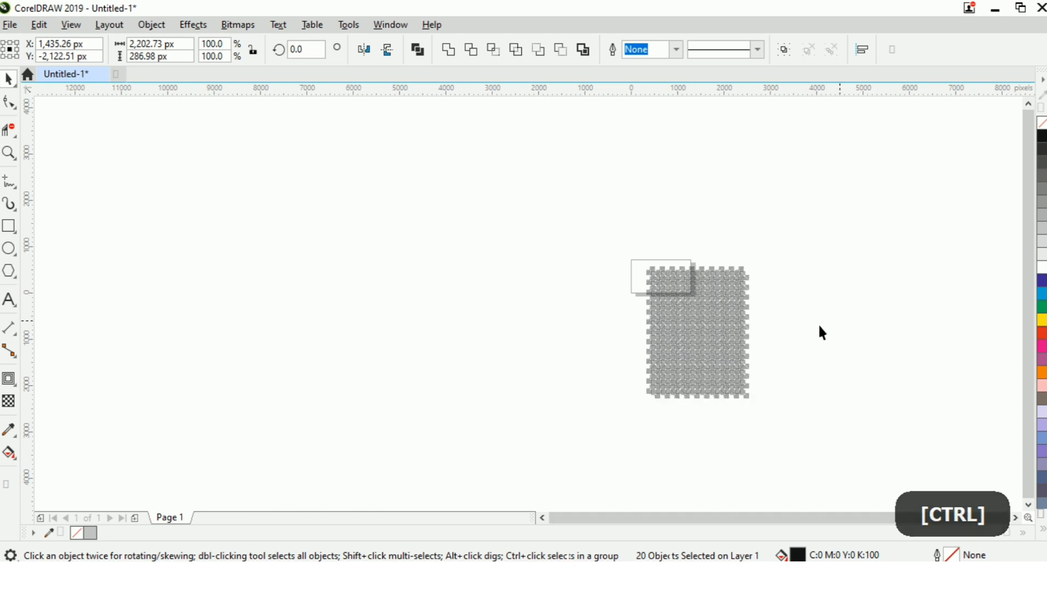
# Select all the motif rows of the tiled pattern and group them into one object.
pyautogui.moveTo(813, 224); pyautogui.dragTo(523, 431)
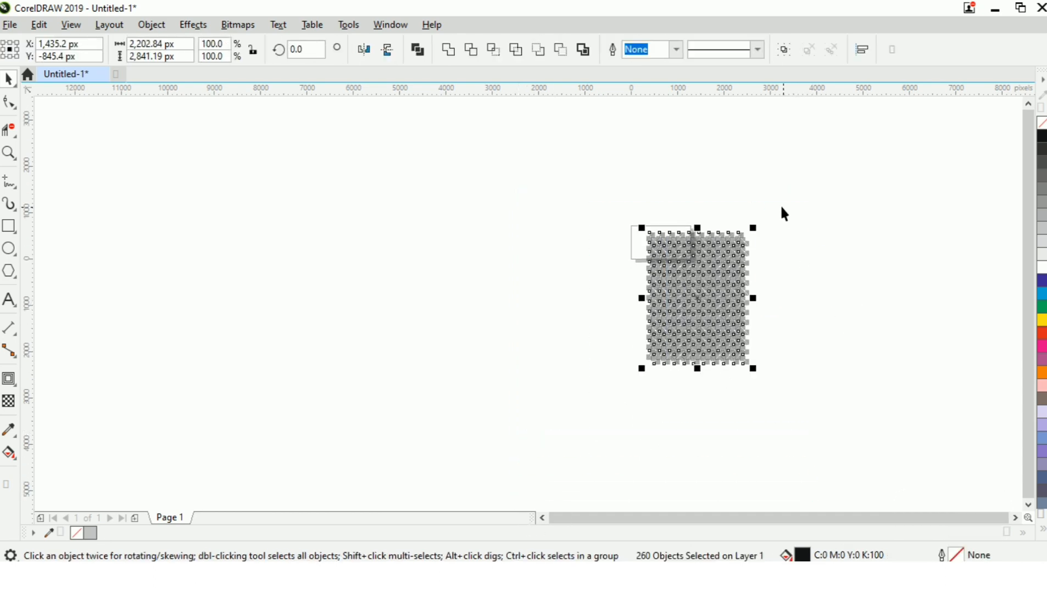
pyautogui.scroll(3, 690, 278)
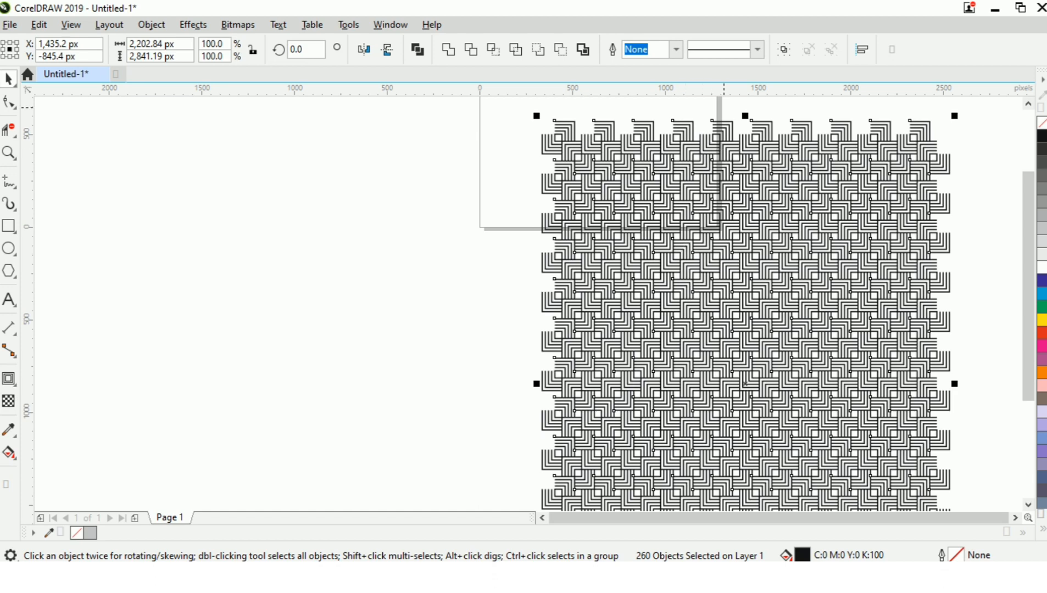
pyautogui.scroll(-2, 497, 335)
pyautogui.hotkey('ctrl', 'g')
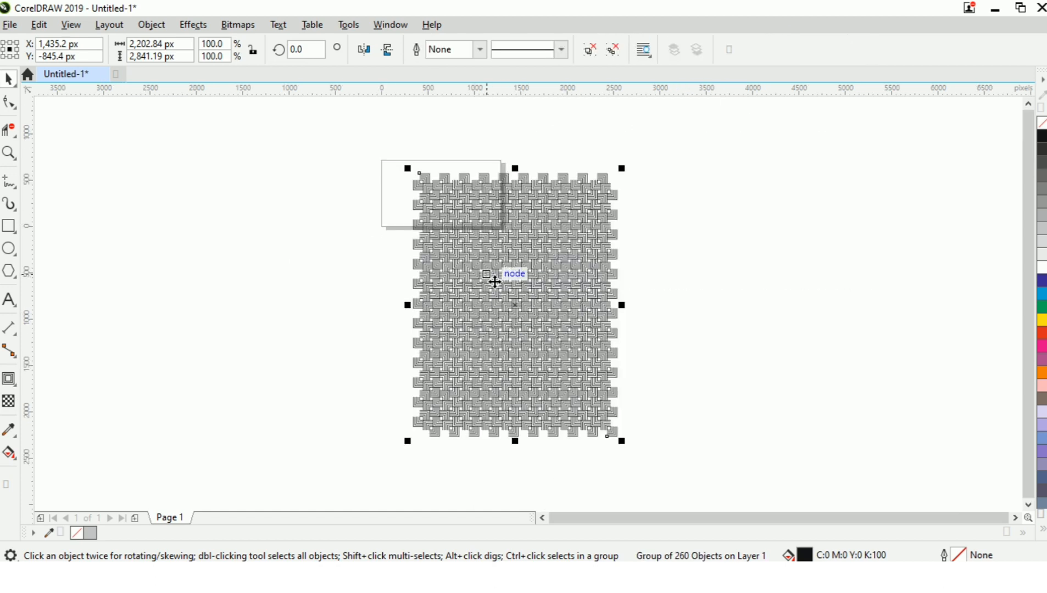
# Enlarge the grouped pattern proportionally from its centre to about 118.4% scale.
pyautogui.scroll(2, 496, 281)
pyautogui.scroll(1, 494, 280)
pyautogui.scroll(-4, 494, 280)
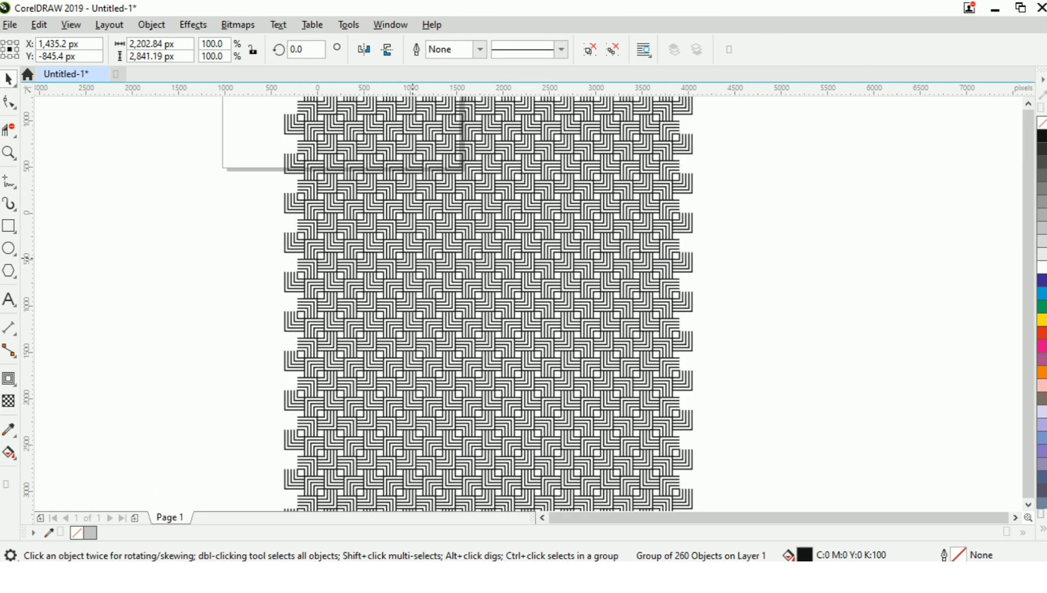
pyautogui.moveTo(568, 432); pyautogui.dragTo(598, 458)
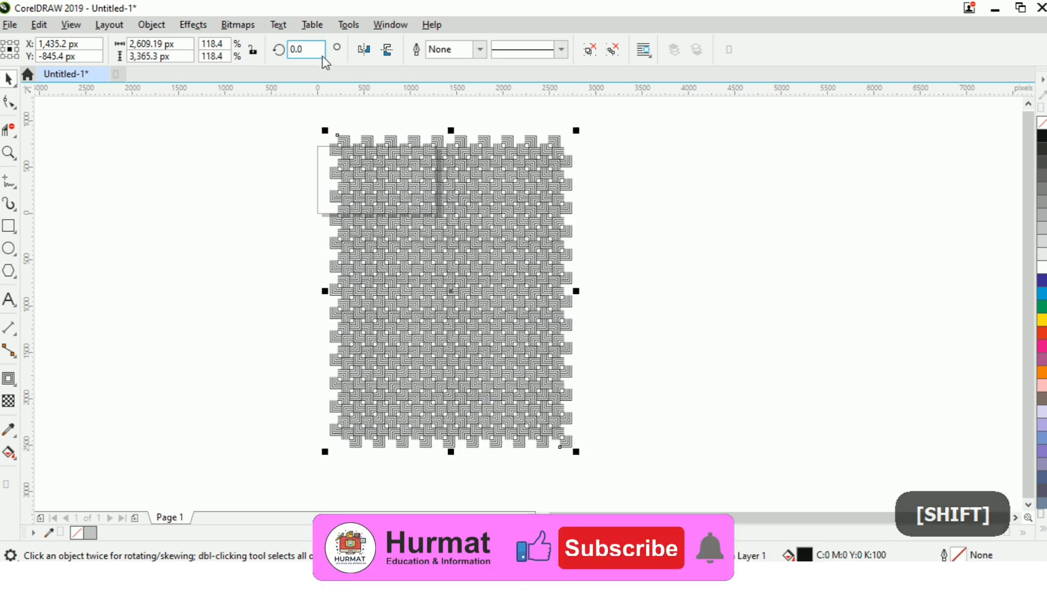
# Rotate the pattern group by 45 degrees and centre it on the page.
pyautogui.click(302, 49)
pyautogui.write('45')
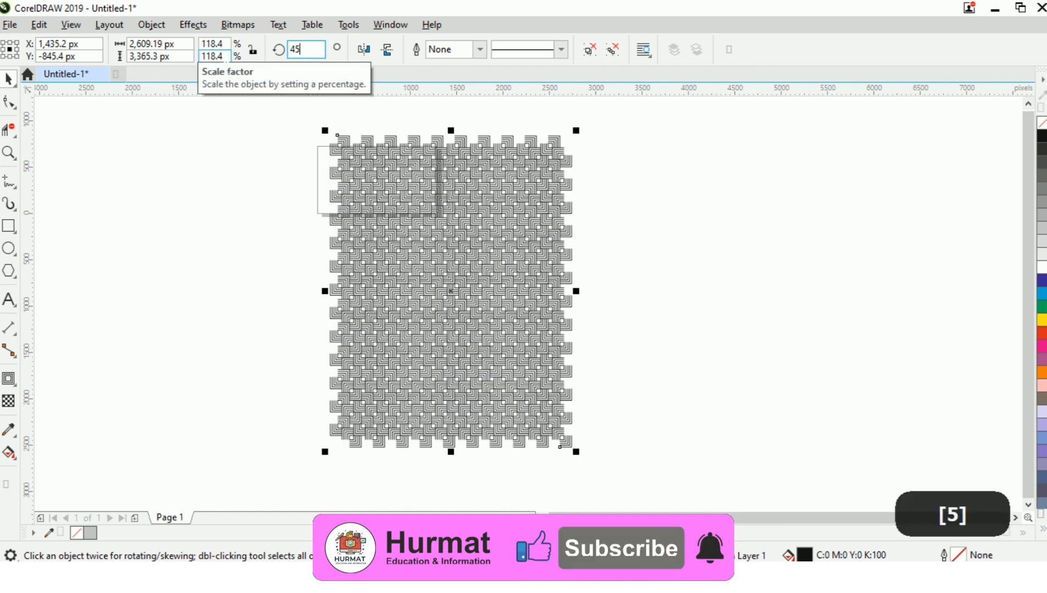
pyautogui.press('Return')
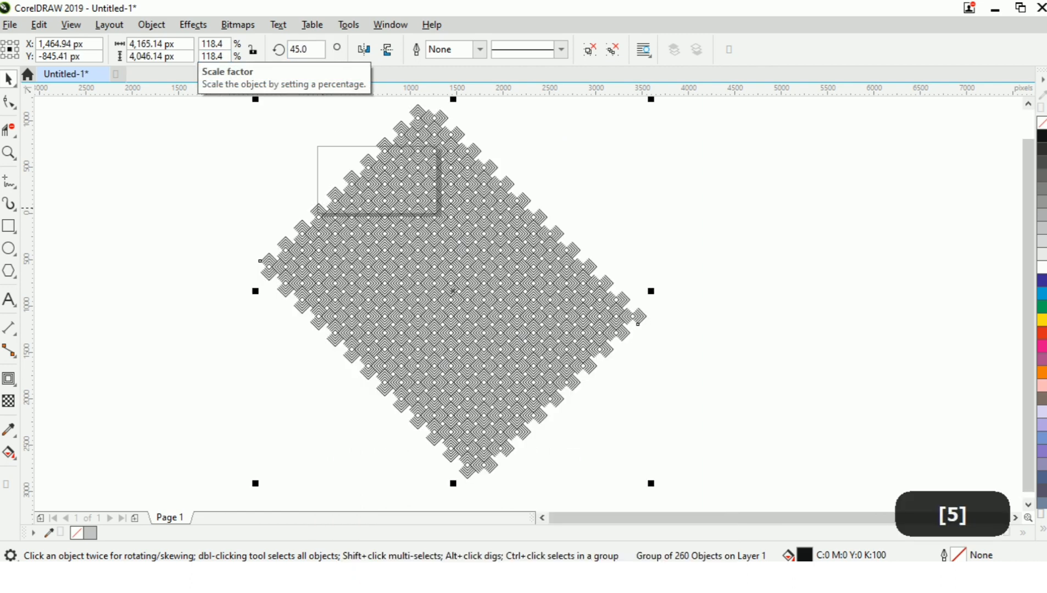
pyautogui.press('p')
# Fill the rotated pattern group with red (C:0 M:100 Y:100 K:0).
pyautogui.scroll(1, 425, 257)
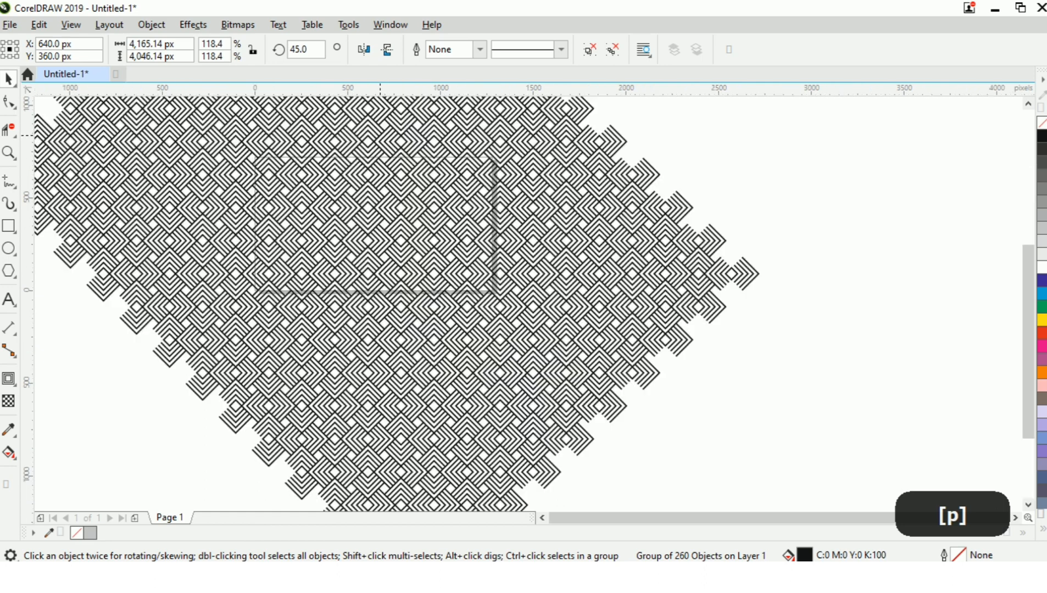
pyautogui.scroll(1, 395, 136)
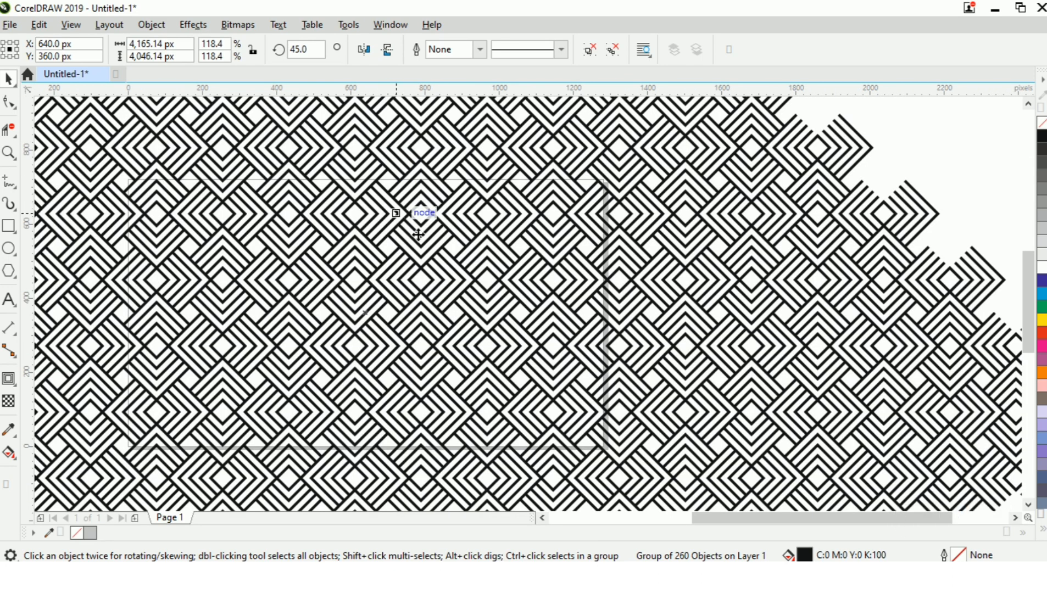
pyautogui.scroll(-1, 501, 263)
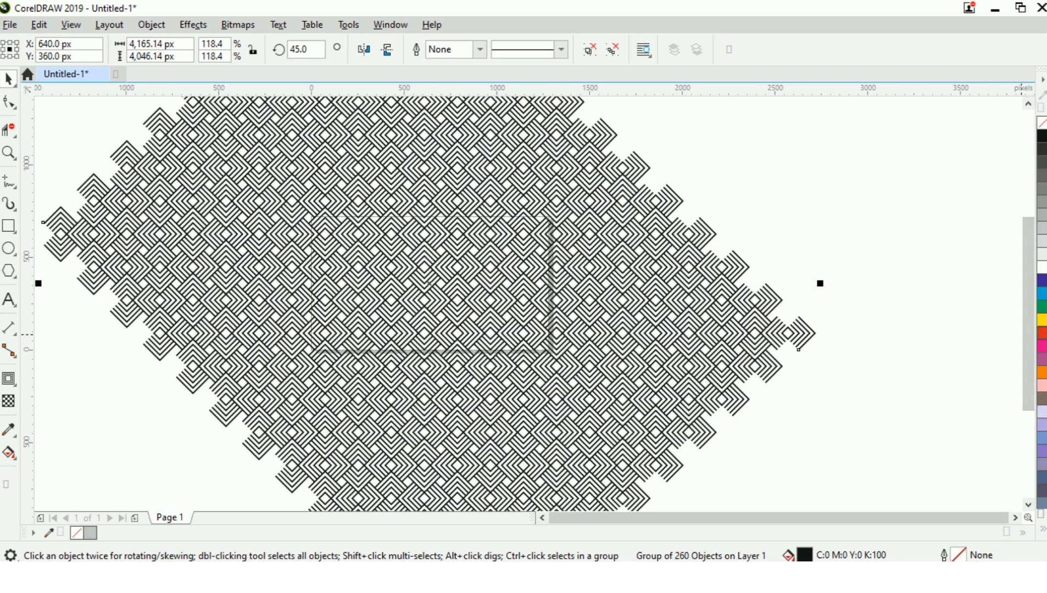
pyautogui.click(1043, 334)
pyautogui.scroll(1, 241, 206)
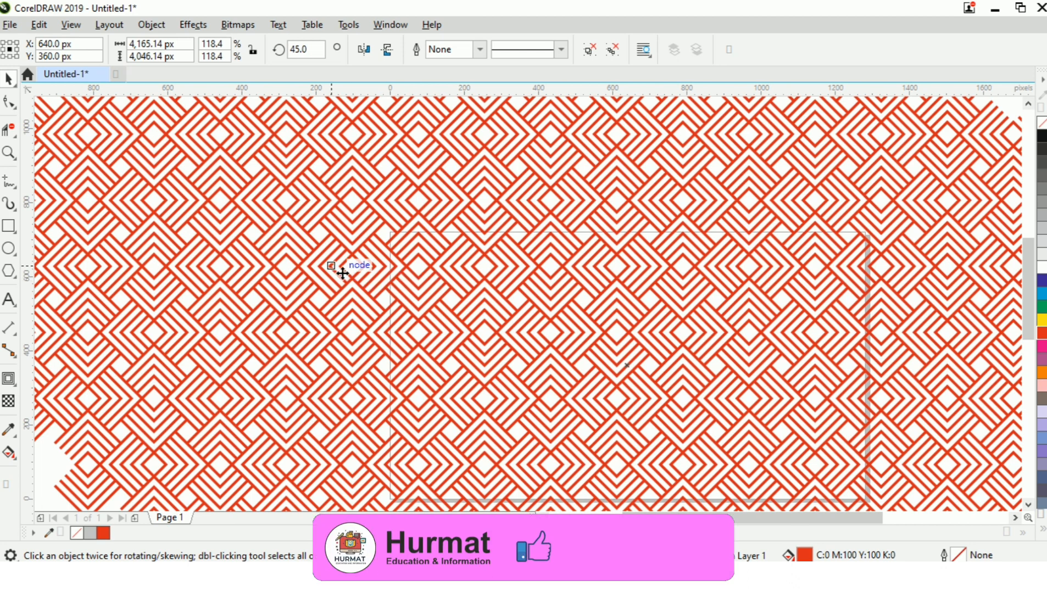
pyautogui.scroll(-2, 343, 273)
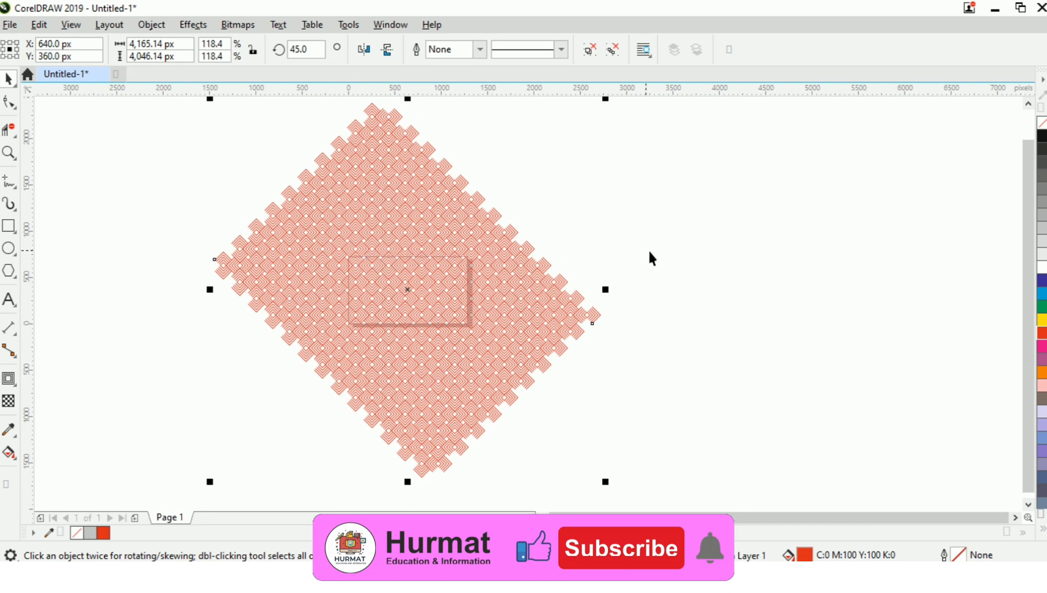
# Shrink the red pattern group proportionally about its centre to about 76.4% scale.
pyautogui.scroll(1, 453, 380)
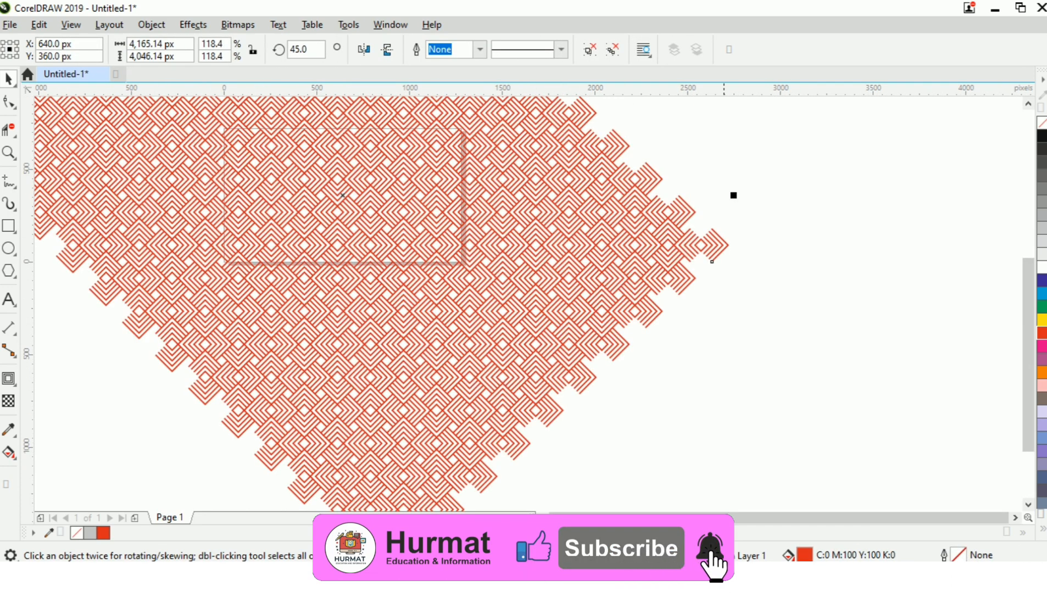
pyautogui.press('shift')
pyautogui.scroll(-1, 583, 213)
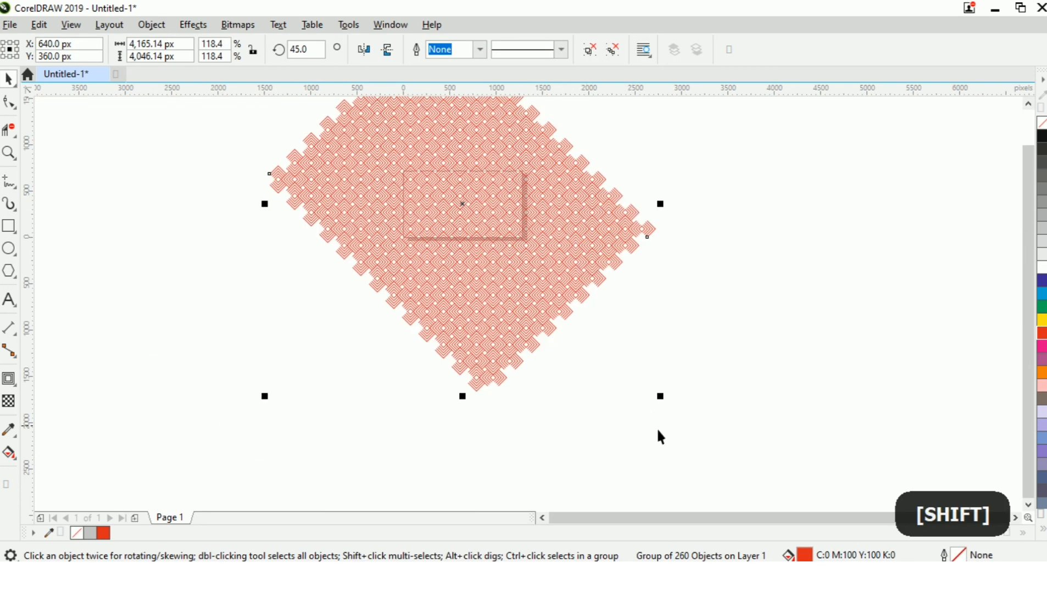
pyautogui.moveTo(670, 406); pyautogui.dragTo(597, 381)
pyautogui.scroll(1, 499, 179)
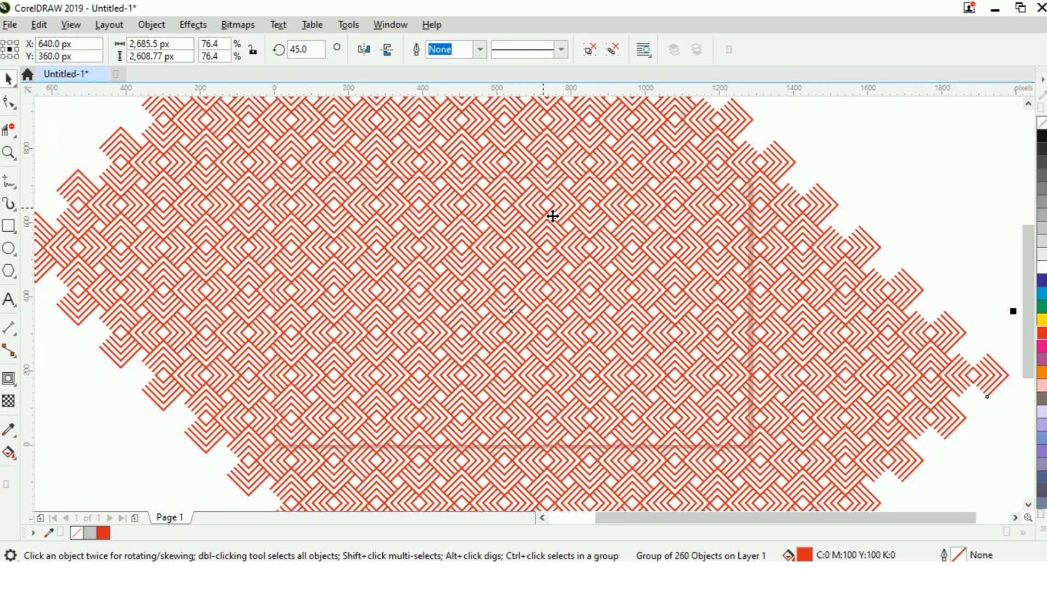
pyautogui.scroll(-1, 552, 216)
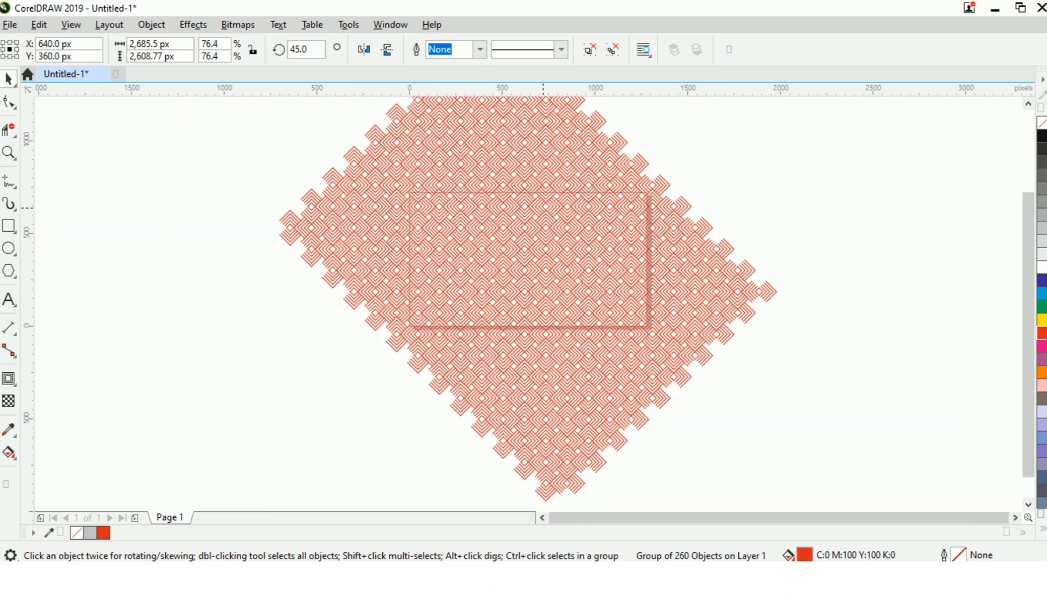
# Create a page-sized rectangle of 1,280 by 720 px and intersect it with the pattern group.
pyautogui.click(197, 309)
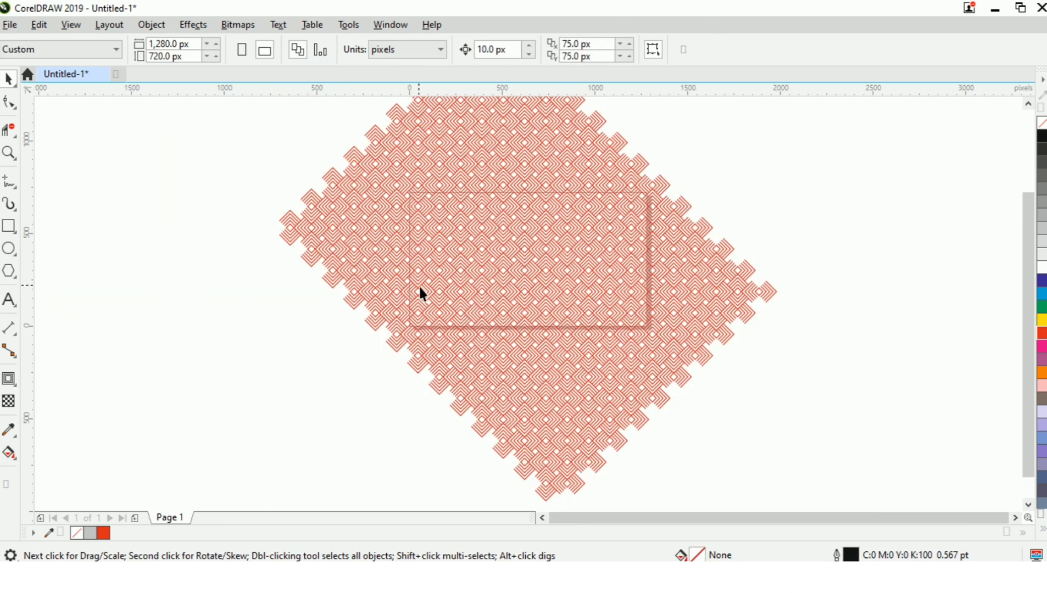
pyautogui.doubleClick(9, 226)
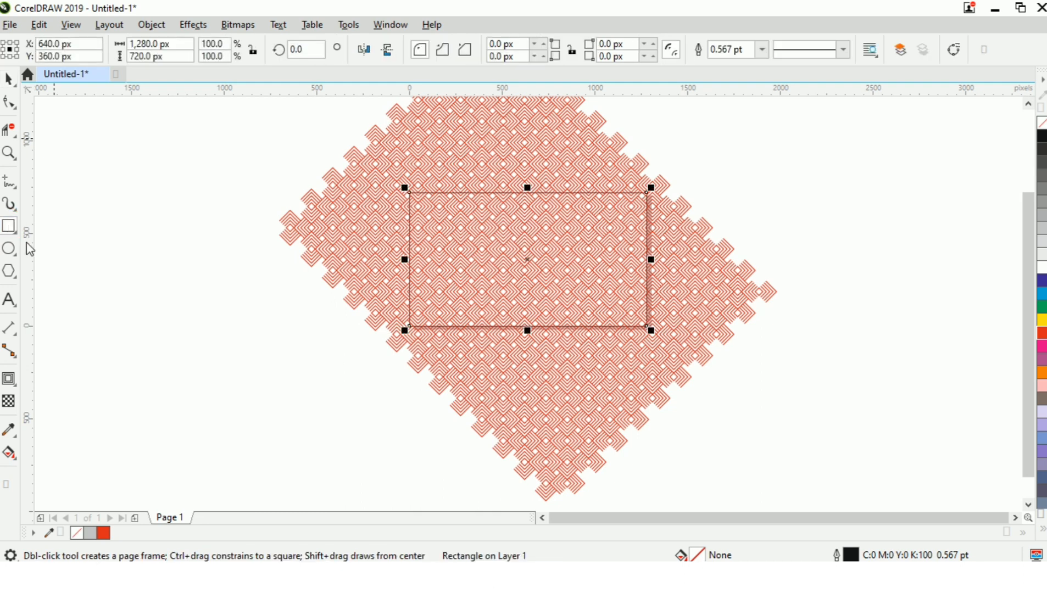
pyautogui.keyDown('shift'); pyautogui.click(383, 234); pyautogui.keyUp('shift')
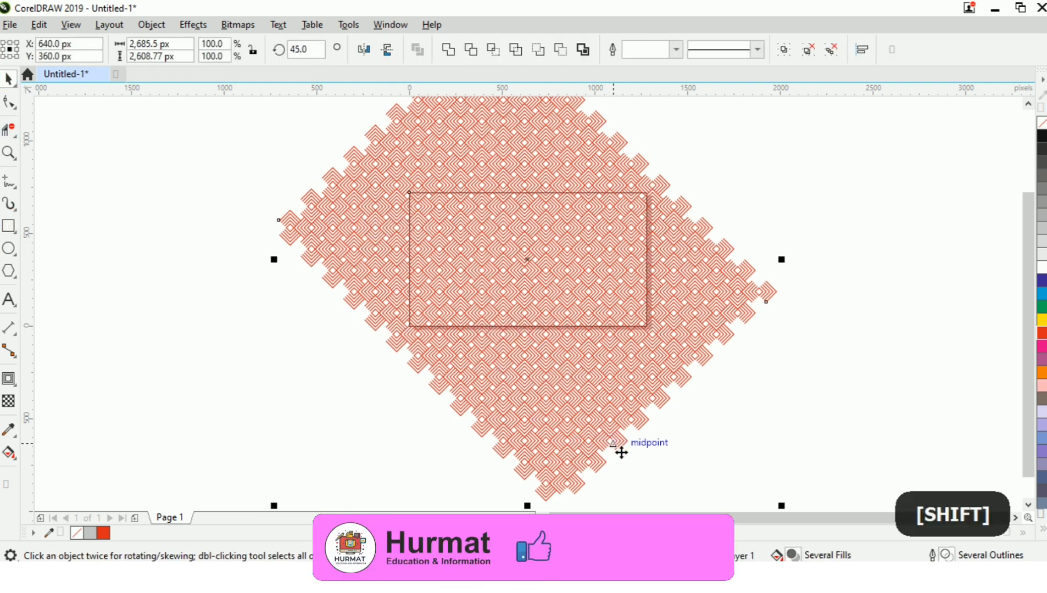
pyautogui.click(498, 53)
pyautogui.click(736, 287)
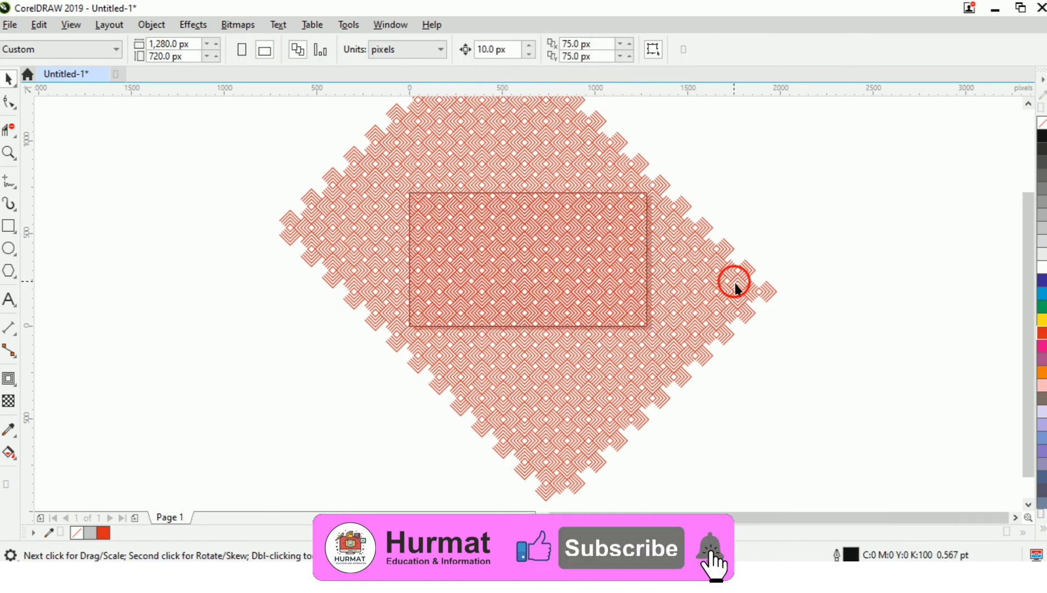
# Move the original full pattern group far off to the left of the page, leaving the cropped pattern in place.
pyautogui.click(735, 283)
pyautogui.scroll(-4, 735, 285)
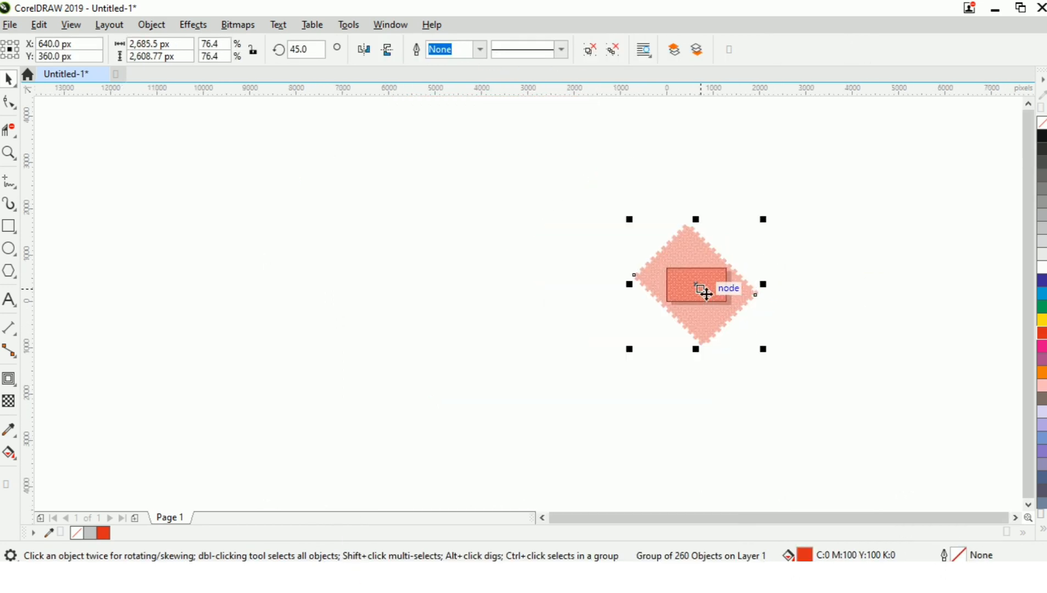
pyautogui.moveTo(705, 293); pyautogui.dragTo(114, 272)
pyautogui.click(413, 347)
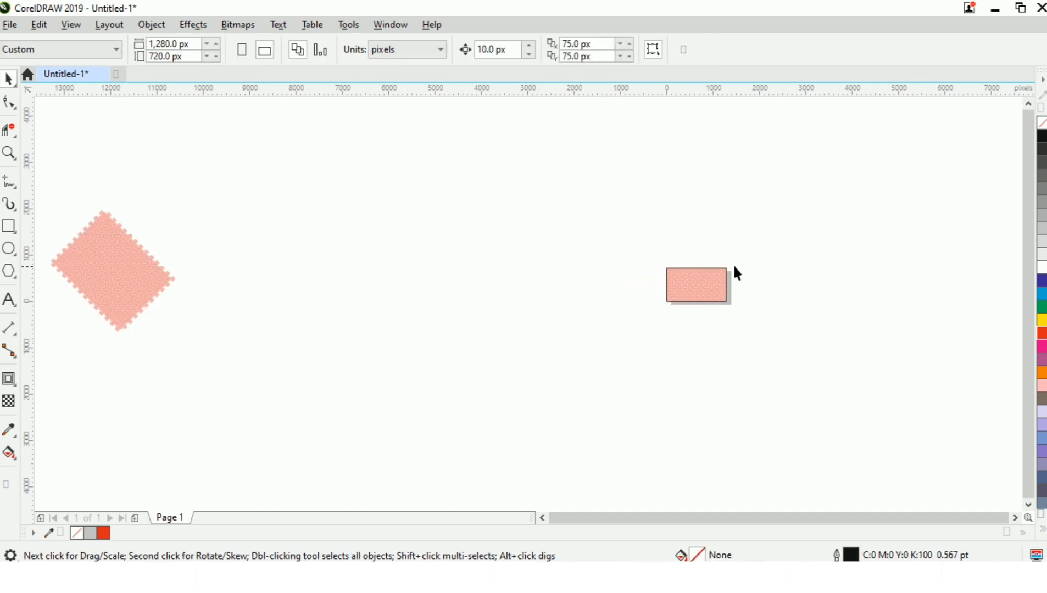
# Fill the page-sized rectangle behind the cropped pattern with golden yellow (C:0 M:20 Y:100 K:0).
pyautogui.scroll(5, 739, 276)
pyautogui.scroll(2, 541, 380)
pyautogui.scroll(6, 897, 291)
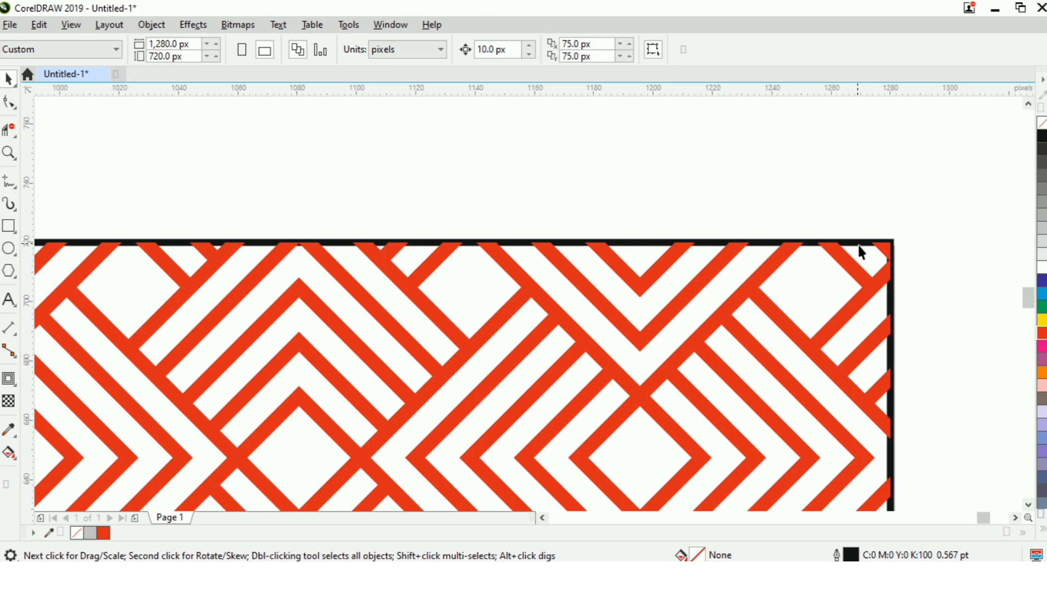
pyautogui.click(859, 252)
pyautogui.click(1042, 531)
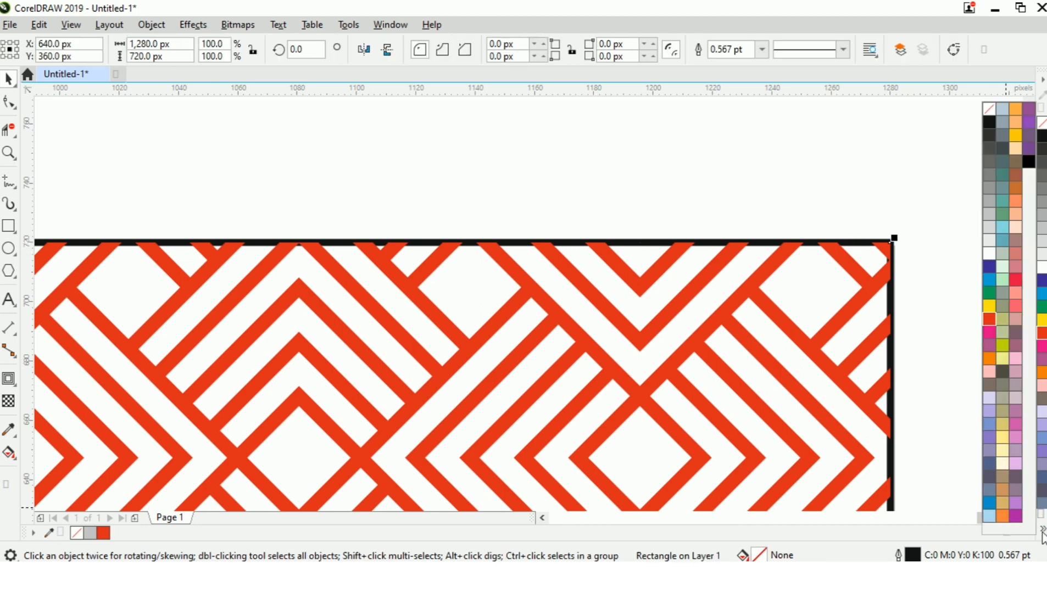
pyautogui.click(1016, 135)
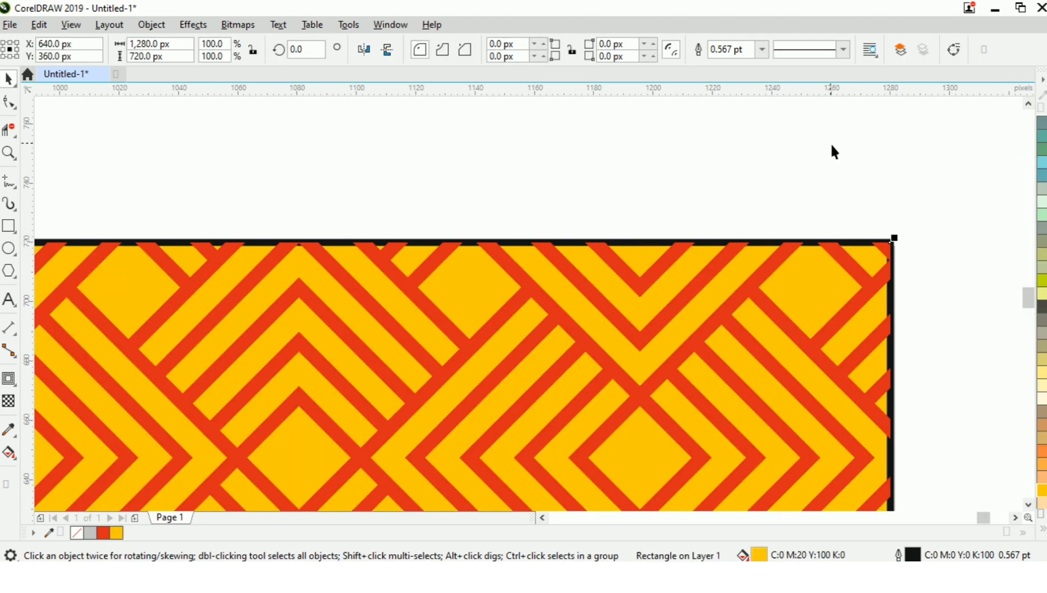
# Select the yellow rectangle together with the cropped red pattern and zoom to the selection.
pyautogui.click(694, 143)
pyautogui.scroll(-6, 694, 142)
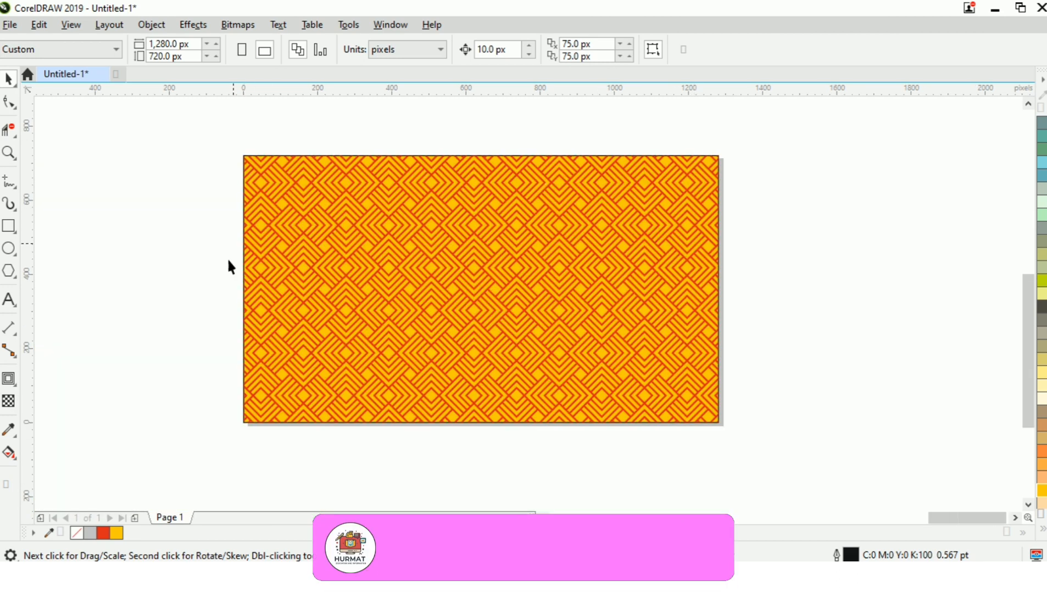
pyautogui.moveTo(187, 134); pyautogui.dragTo(888, 467)
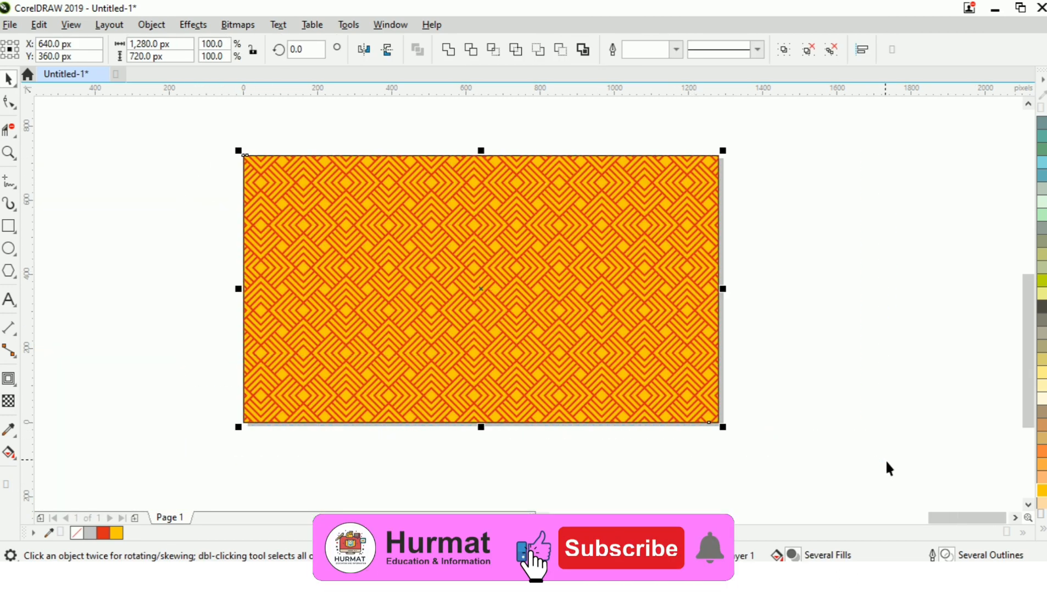
pyautogui.hotkey('shift', 'F2')
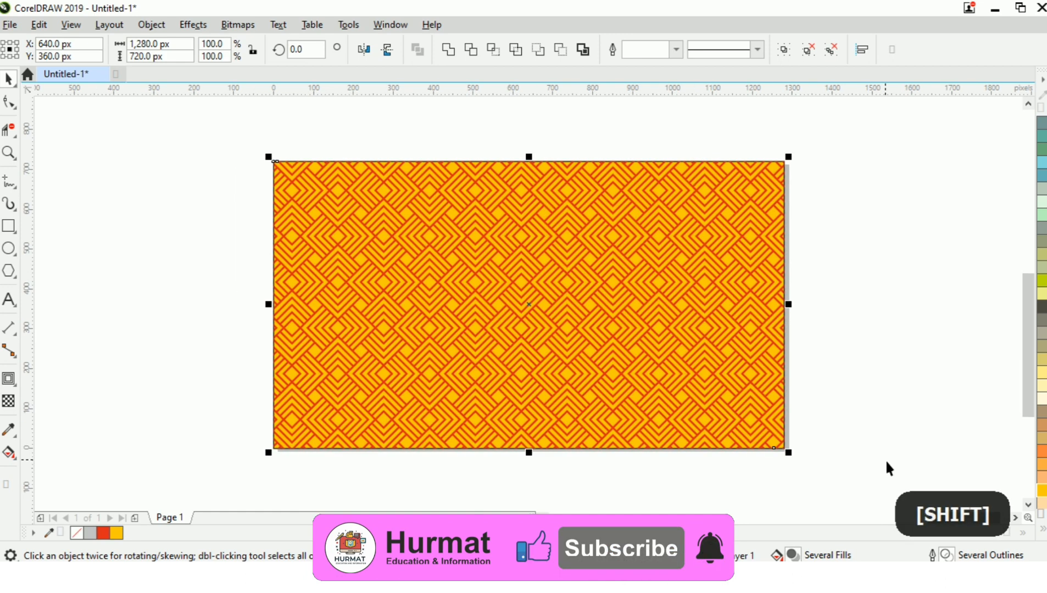